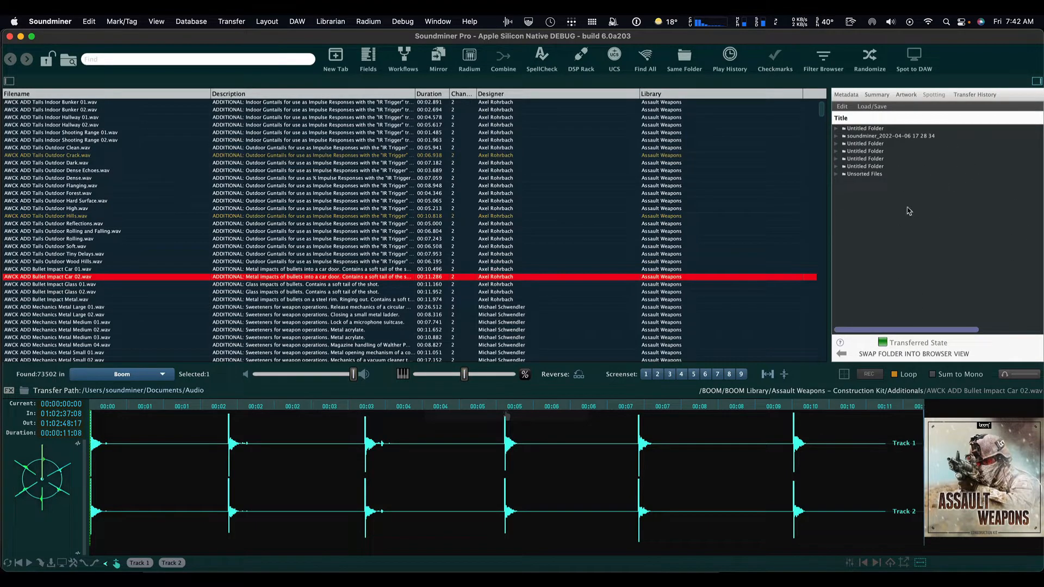
# - Pop the Spotting panel out into its own window, reposition it over the browser, and close it to dock it again
pyautogui.click(686, 224)
pyautogui.click(652, 330)
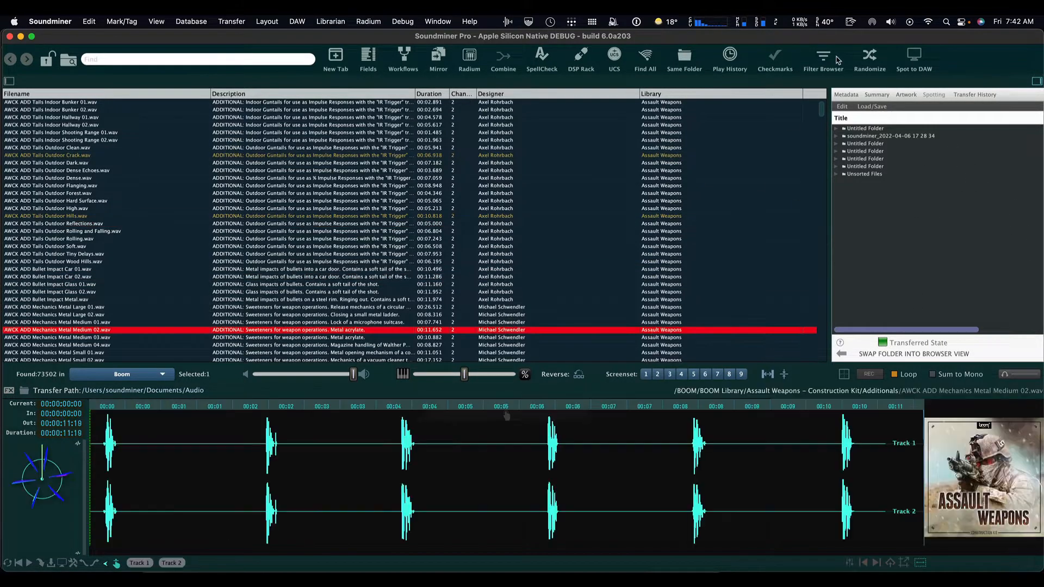
pyautogui.click(842, 107)
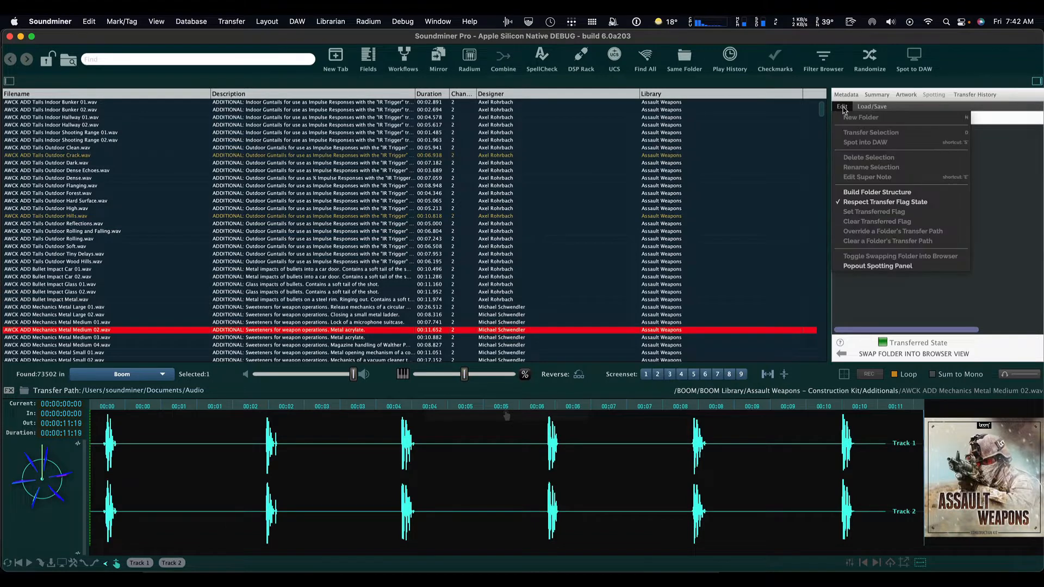
pyautogui.click(870, 266)
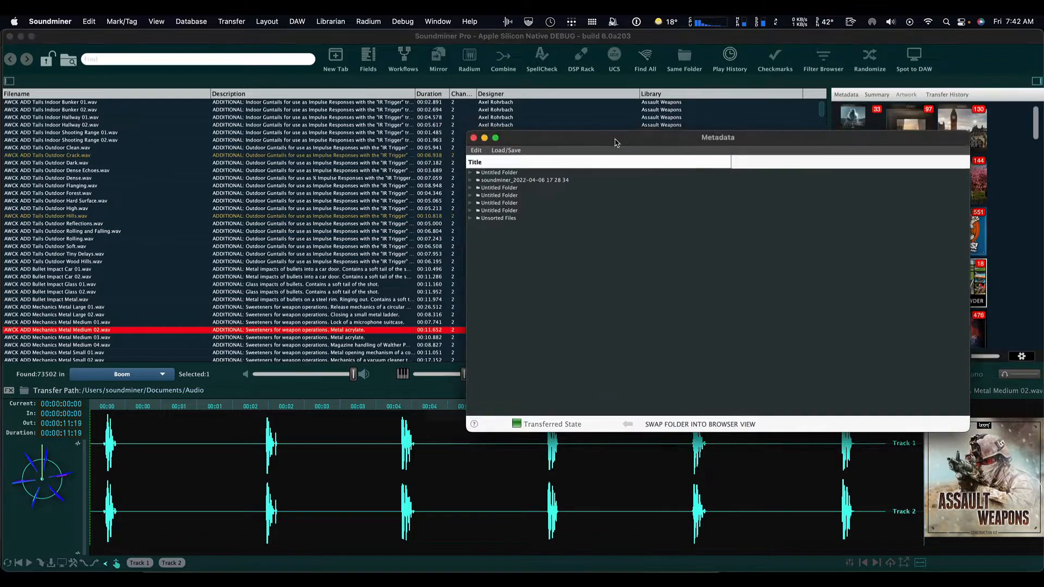
pyautogui.moveTo(761, 417); pyautogui.dragTo(601, 367)
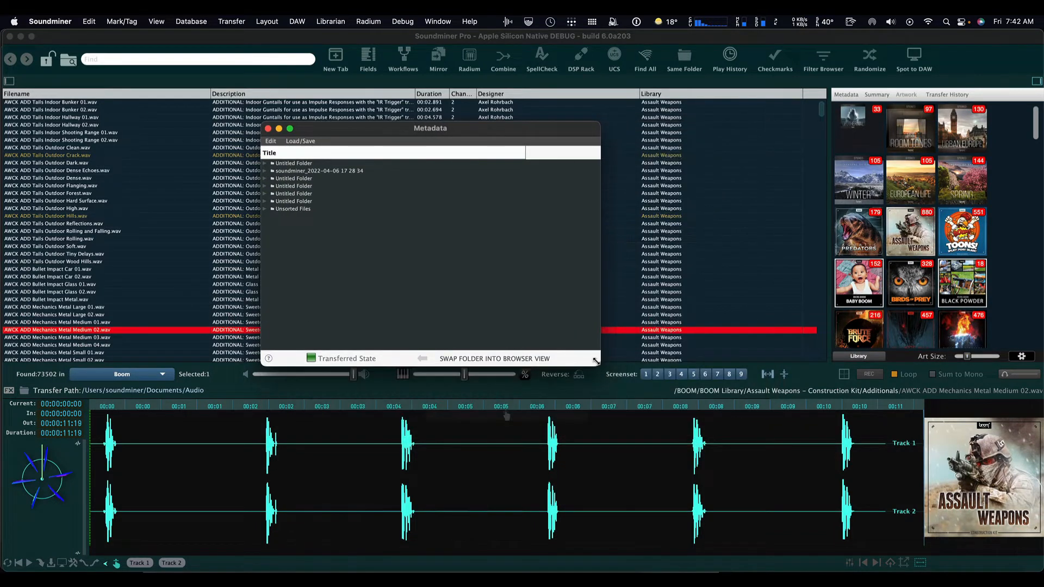
pyautogui.moveTo(387, 130); pyautogui.dragTo(601, 209)
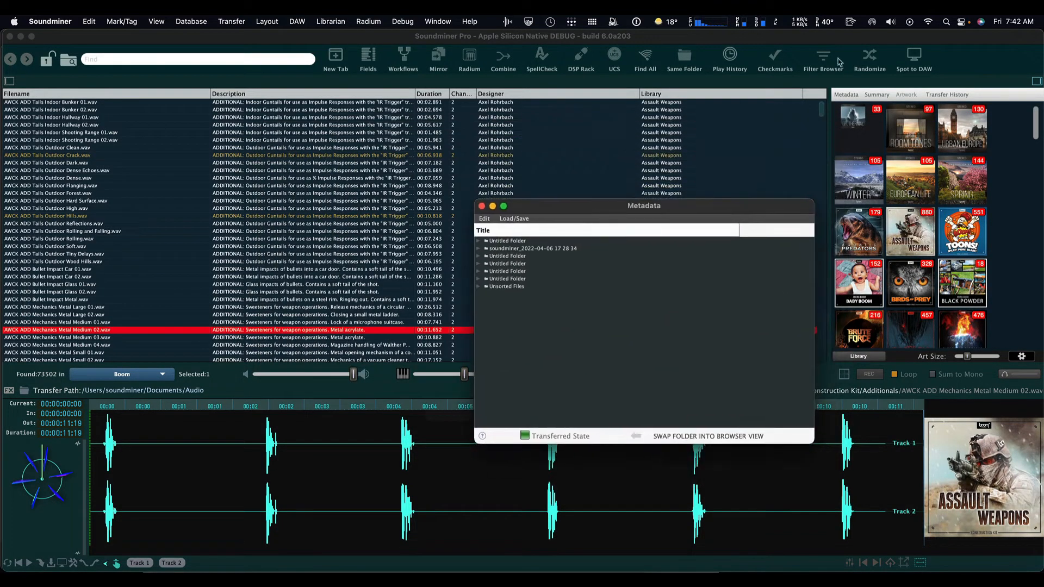
pyautogui.click(481, 206)
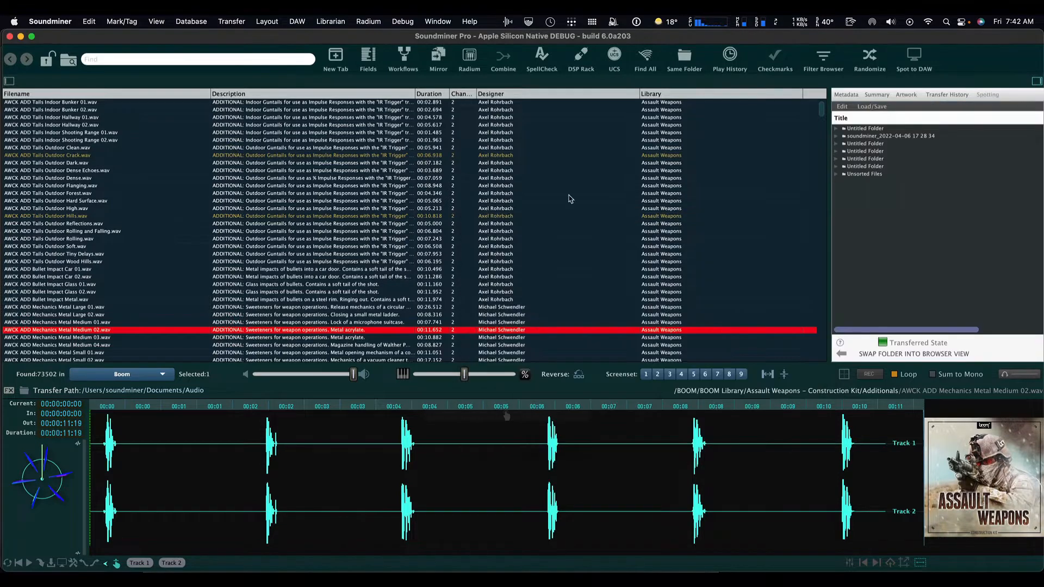
# - Show the metadata and timecode of AWCK ADD Tails Outdoor Hills.wav and play the file
pyautogui.click(846, 94)
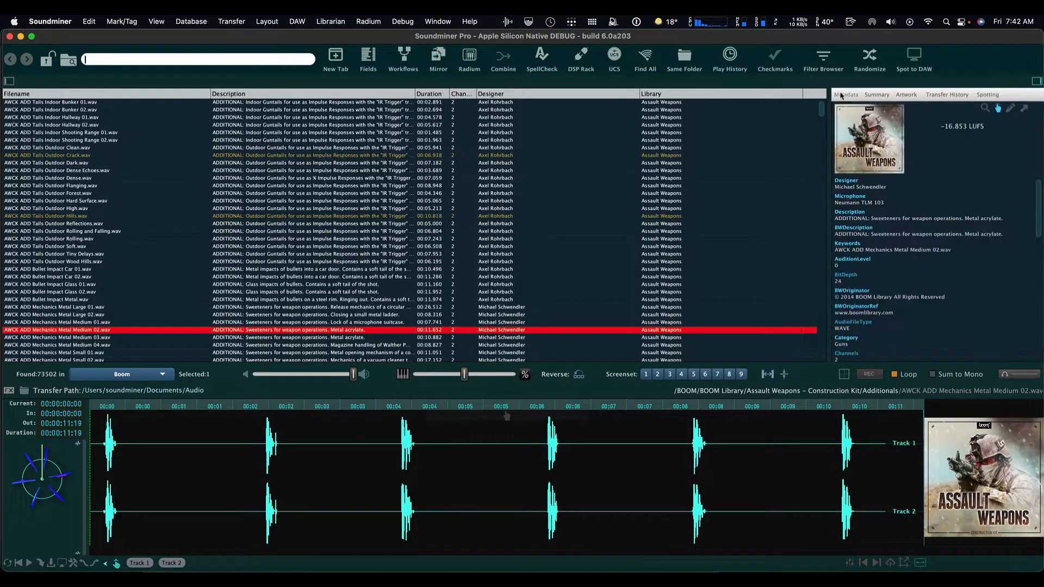
pyautogui.click(628, 216)
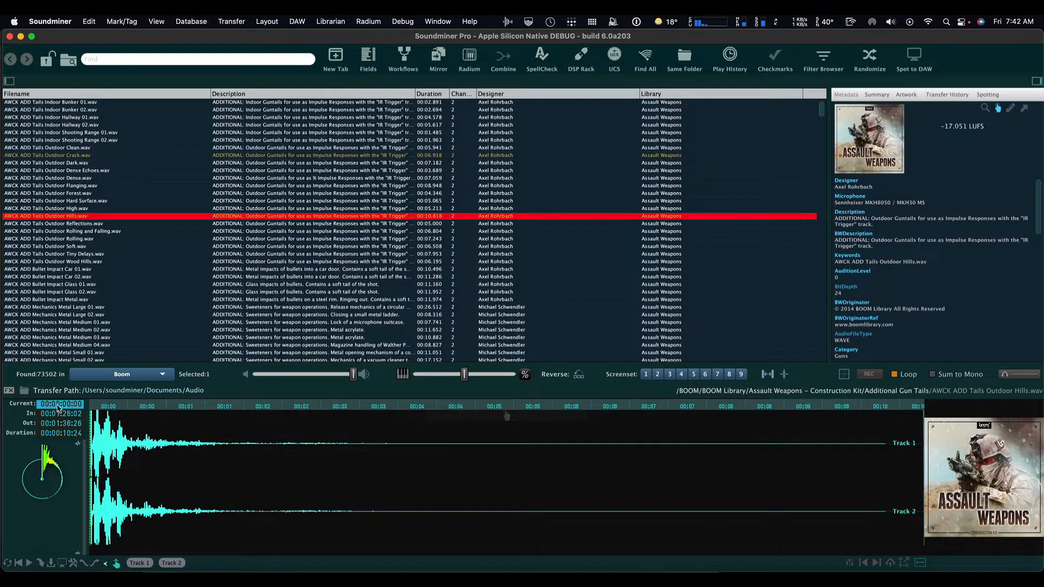
pyautogui.click(67, 423)
pyautogui.click(65, 414)
pyautogui.click(64, 406)
pyautogui.press('space')
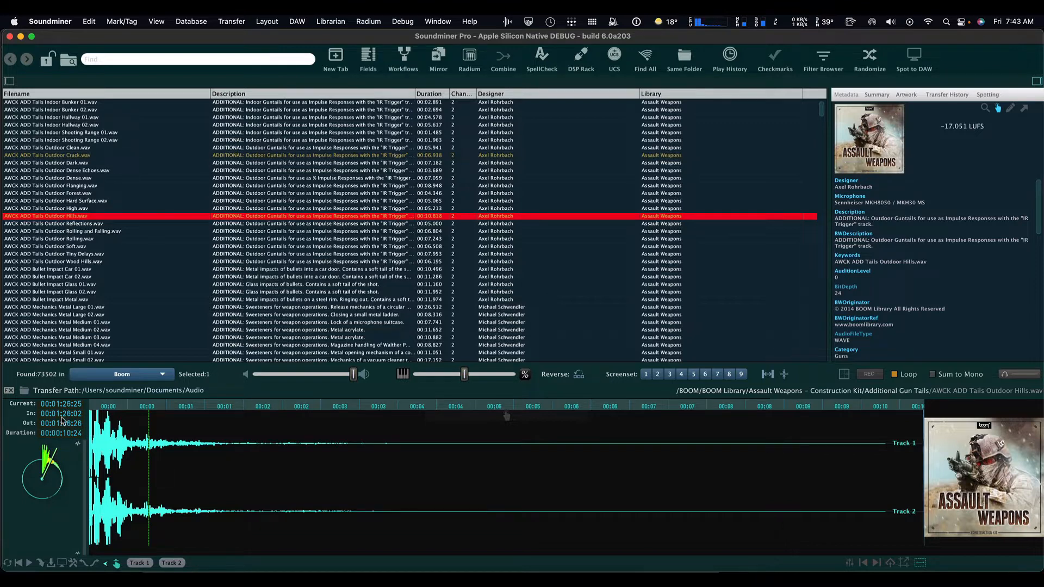
# - Open the In timecode of the Outdoor Hills clip for editing and step through its digits
pyautogui.click(62, 415)
pyautogui.hotkey('shift', 'Tab')
pyautogui.hotkey('shift', 'Tab')
pyautogui.hotkey('shift', 'Tab')
pyautogui.hotkey('shift', 'Tab')
pyautogui.press('Right')
pyautogui.press('Right')
pyautogui.press('Right')
pyautogui.press('Right')
pyautogui.press('Right')
pyautogui.press('Left')
pyautogui.press('Left')
pyautogui.press('Left')
pyautogui.click(61, 414)
# - Set the waveform ruler's time format to 24 fps and play AWCK ADD Tails Outdoor Tiny Delays.wav
pyautogui.rightClick(255, 409)
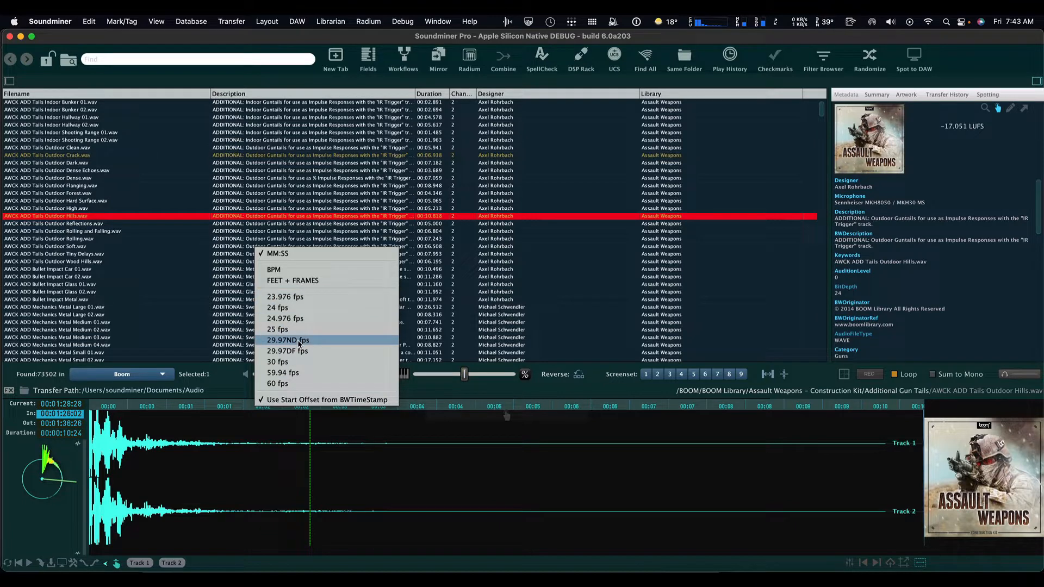
pyautogui.click(300, 307)
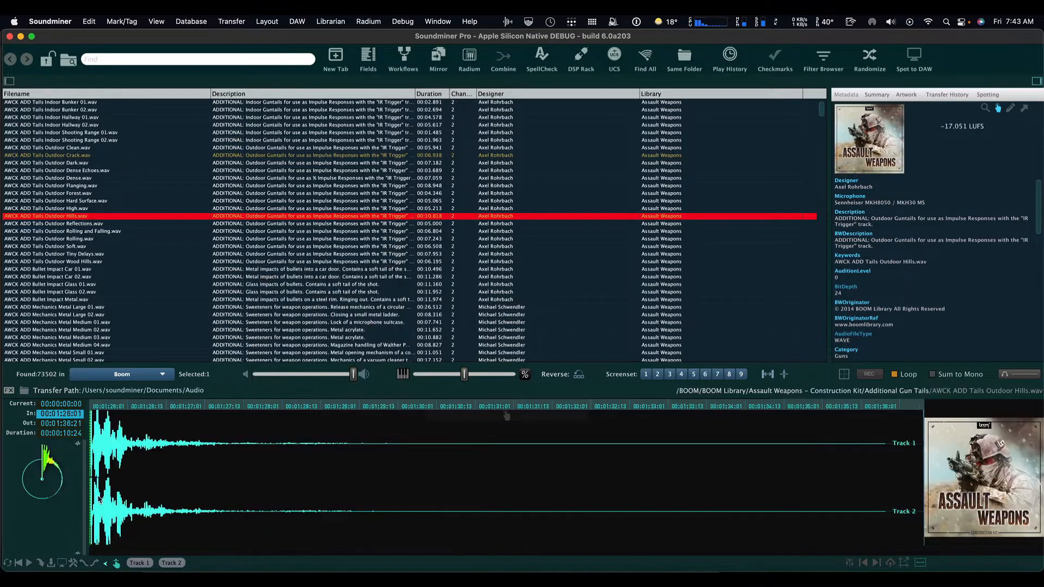
pyautogui.click(349, 254)
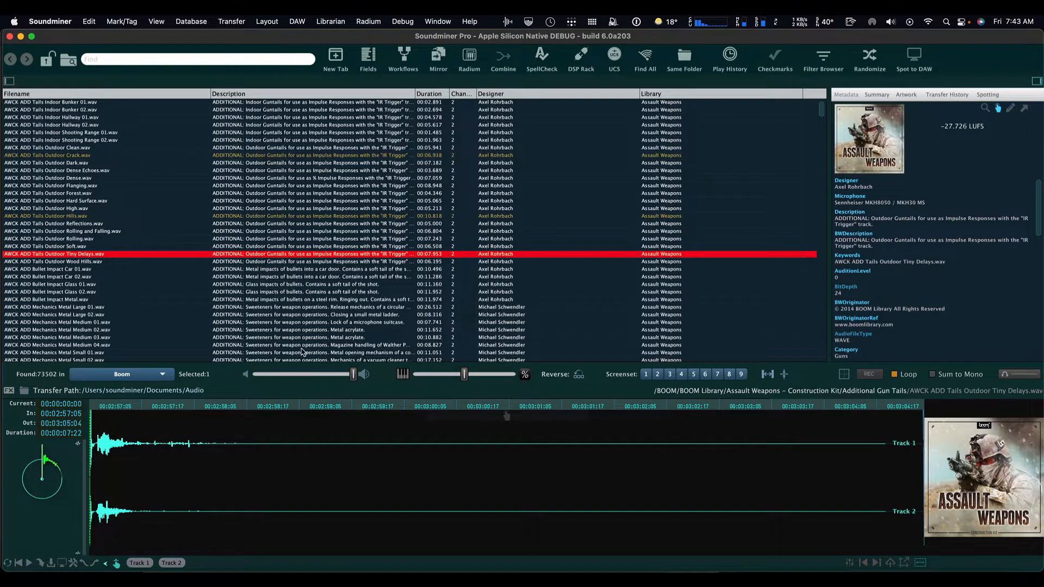
pyautogui.press('space')
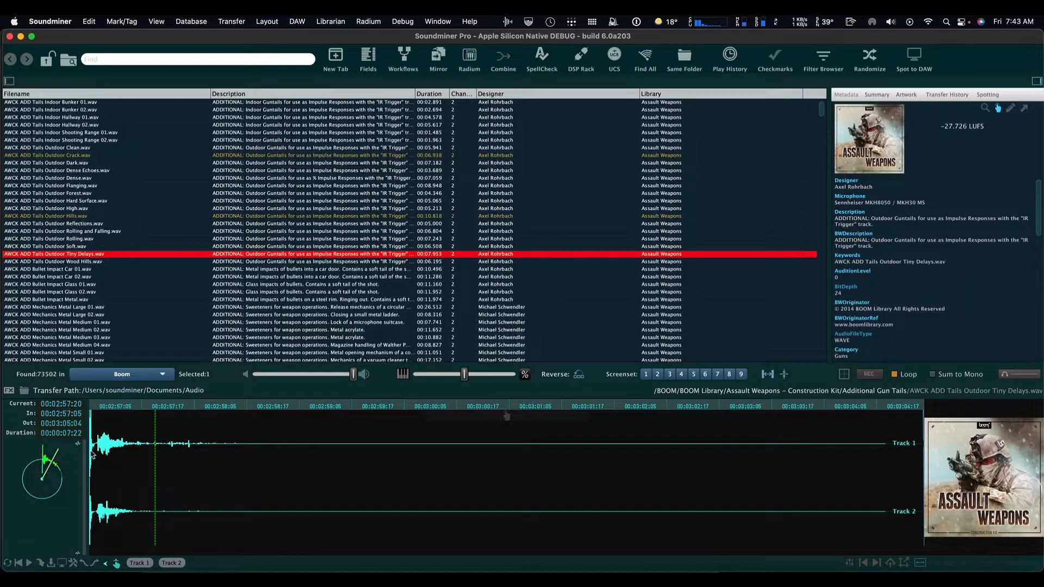
# - Set the Tiny Delays clip's In timecode first to 00:02:58:05 and finally to 00:03:02:05
pyautogui.click(52, 416)
pyautogui.press('Right')
pyautogui.press('Tab')
pyautogui.press('Return')
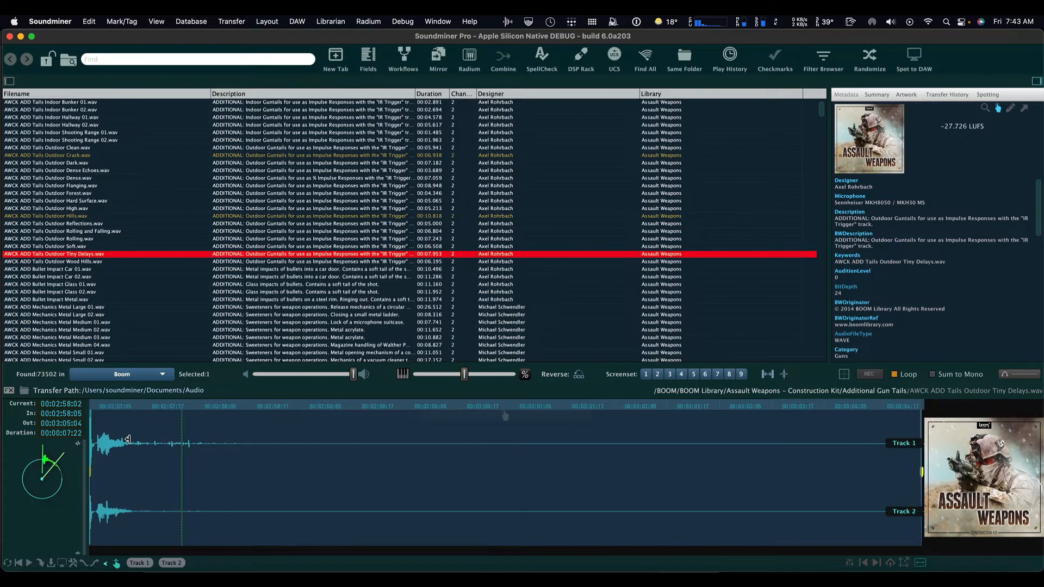
pyautogui.click(68, 414)
pyautogui.press('Return')
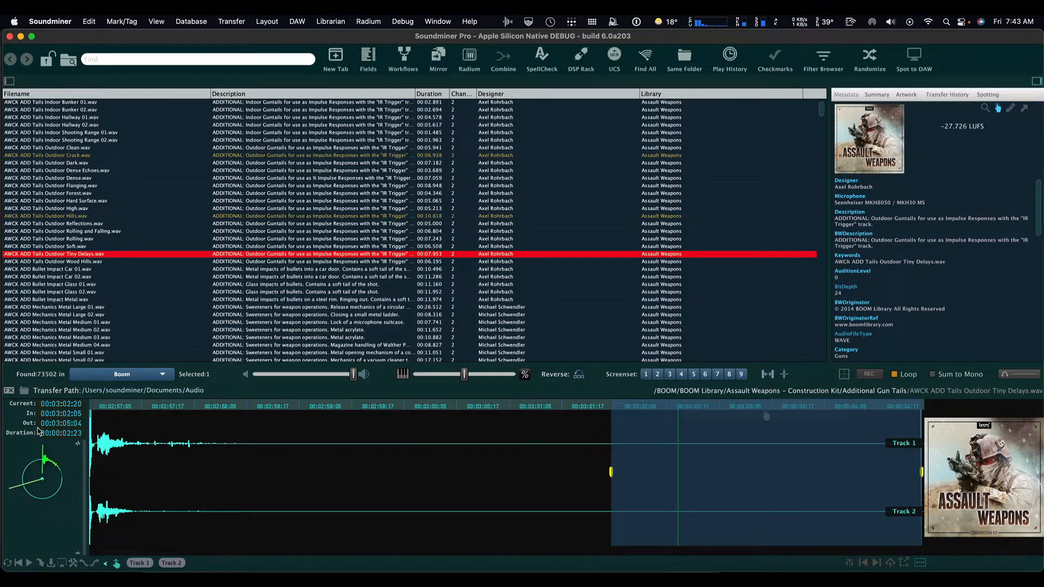
# - Turn off Player/Selection Link in the player options
pyautogui.click(74, 564)
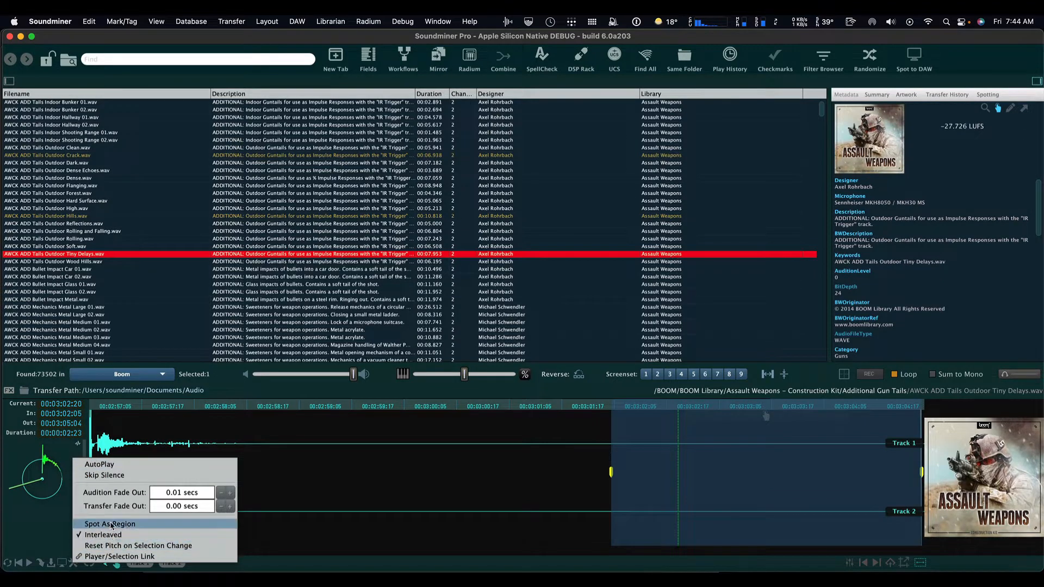
pyautogui.click(72, 568)
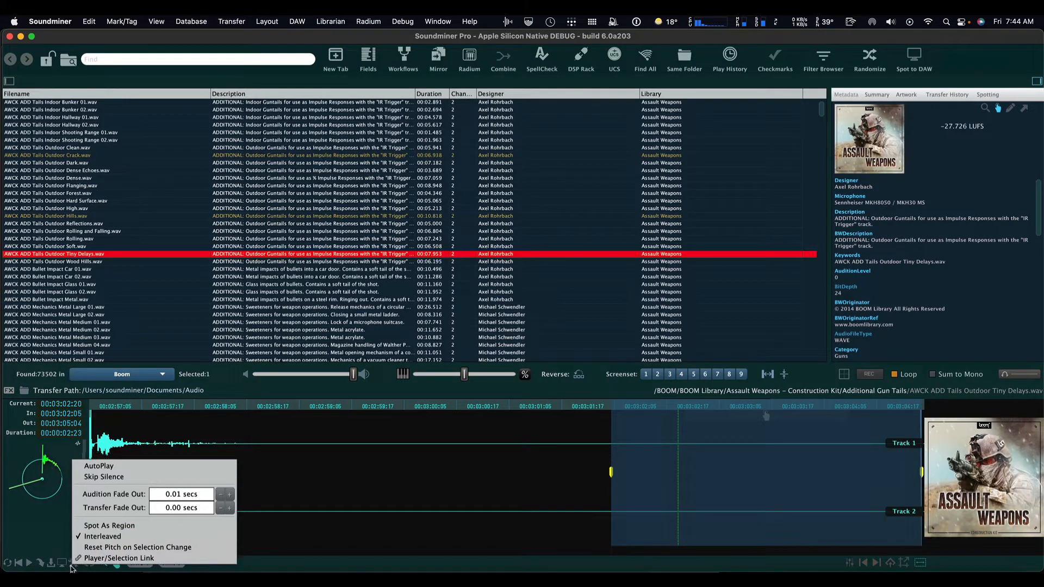
pyautogui.click(106, 558)
# - Select several other records to test the unlinked player, ending with AWCK ADD Tails Outdoor Dense.wav loaded in it
pyautogui.click(240, 232)
pyautogui.click(258, 164)
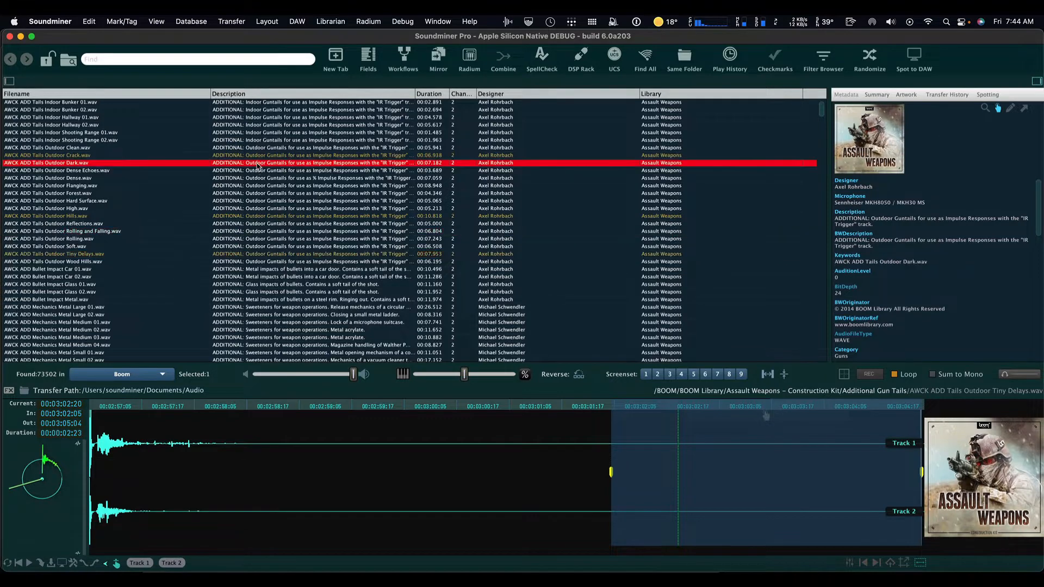
pyautogui.click(252, 218)
pyautogui.click(249, 180)
pyautogui.click(250, 141)
pyautogui.click(257, 216)
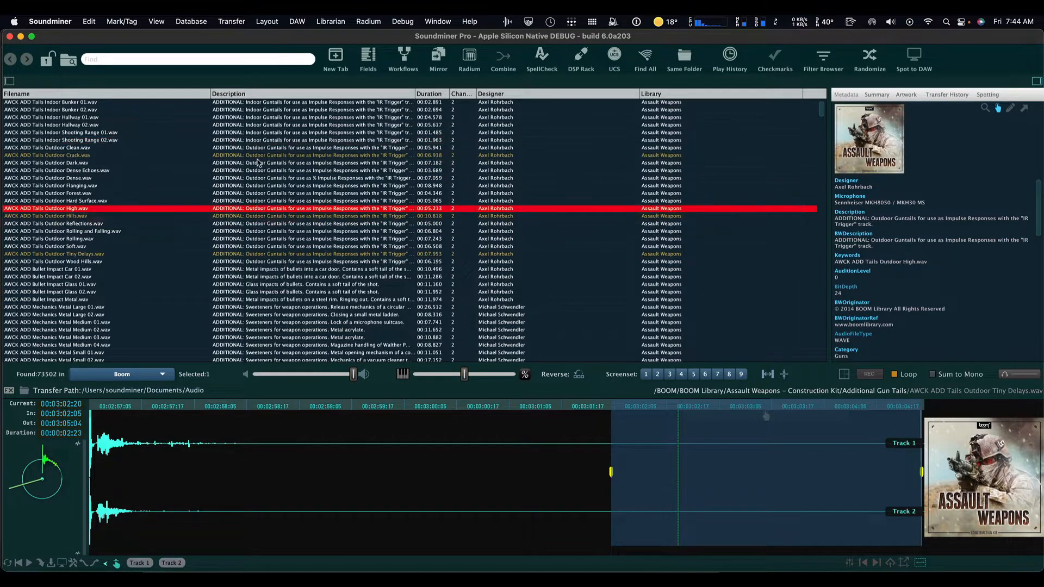
pyautogui.keyDown('shift'); pyautogui.click(259, 163); pyautogui.keyUp('shift')
pyautogui.click(258, 179)
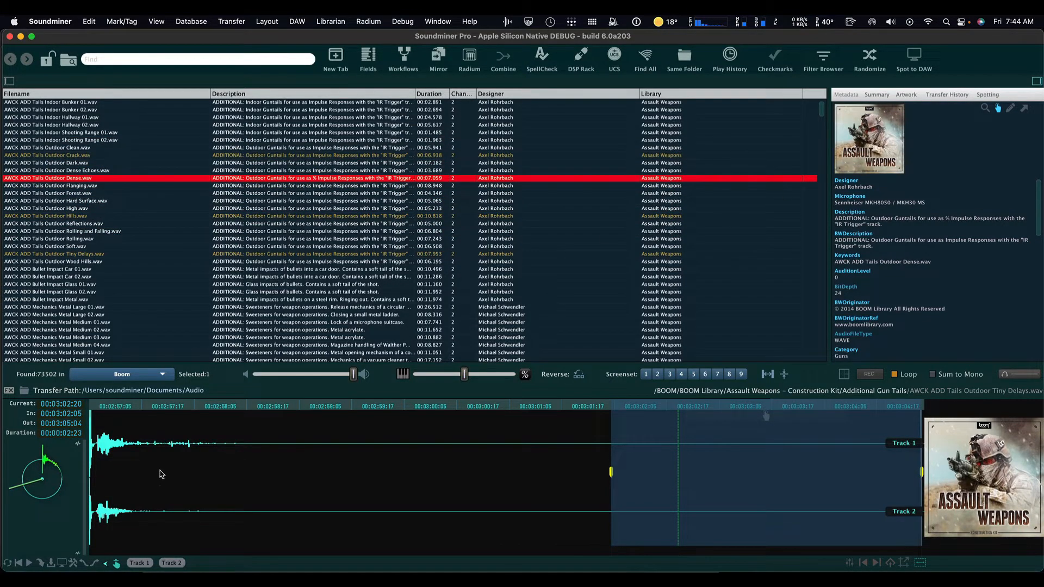
pyautogui.click(287, 181)
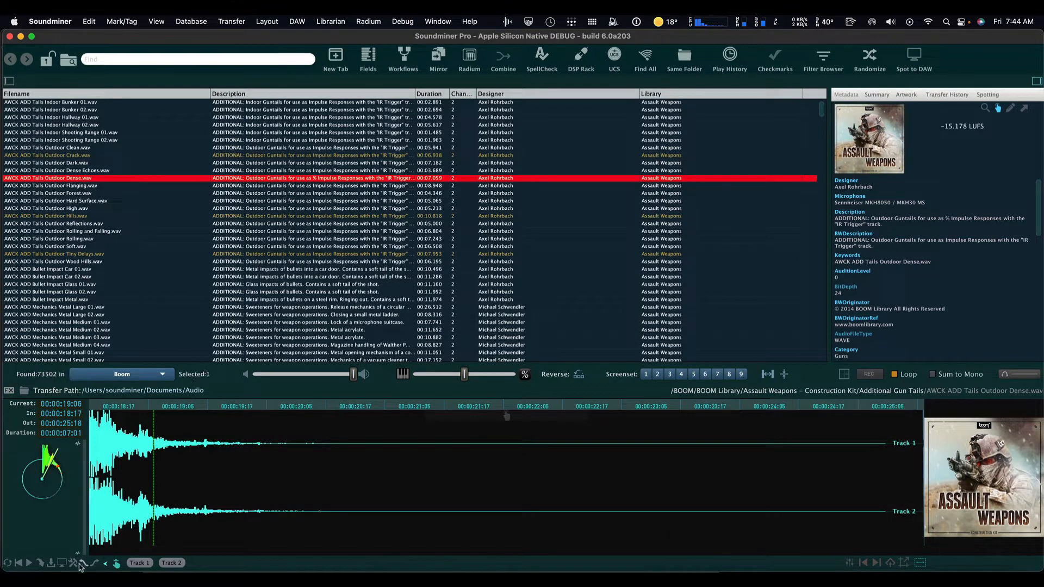
# - Turn Player/Selection Link back on and select other records, including Tiny Delays and Outdoor Dark, to load them
pyautogui.click(76, 564)
pyautogui.click(83, 557)
pyautogui.click(75, 565)
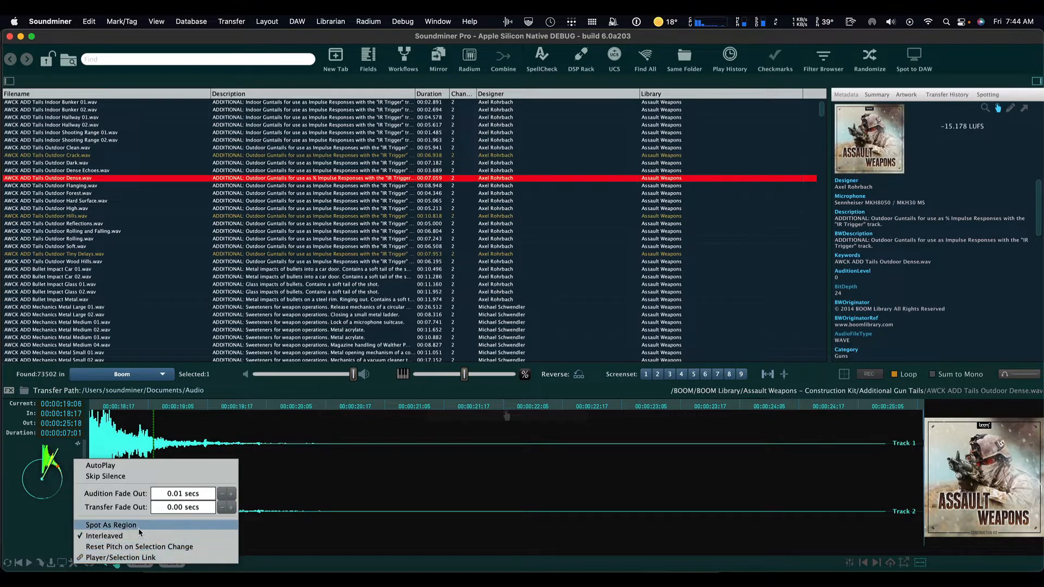
pyautogui.click(354, 255)
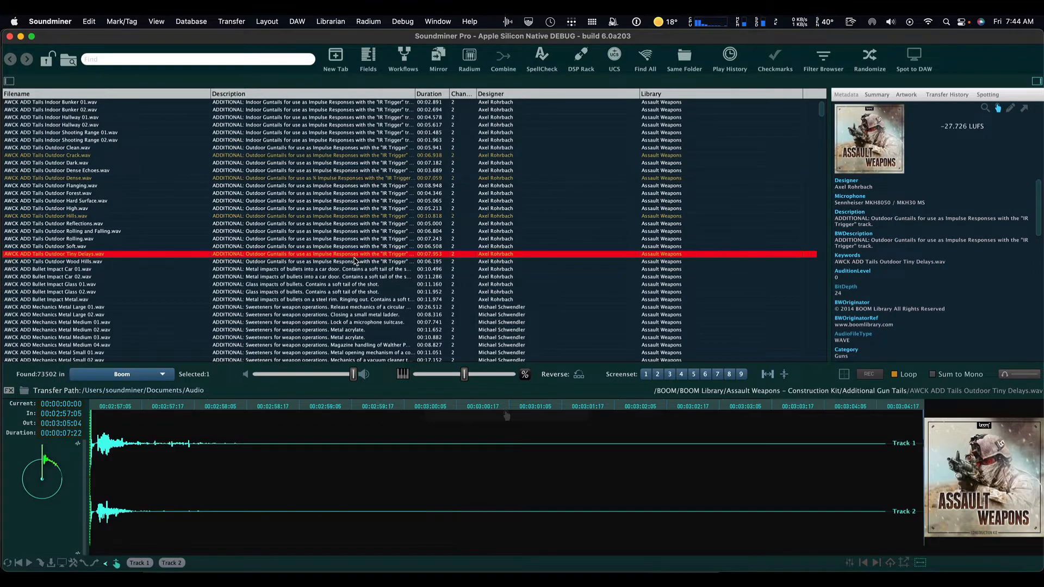
pyautogui.click(431, 196)
pyautogui.click(506, 165)
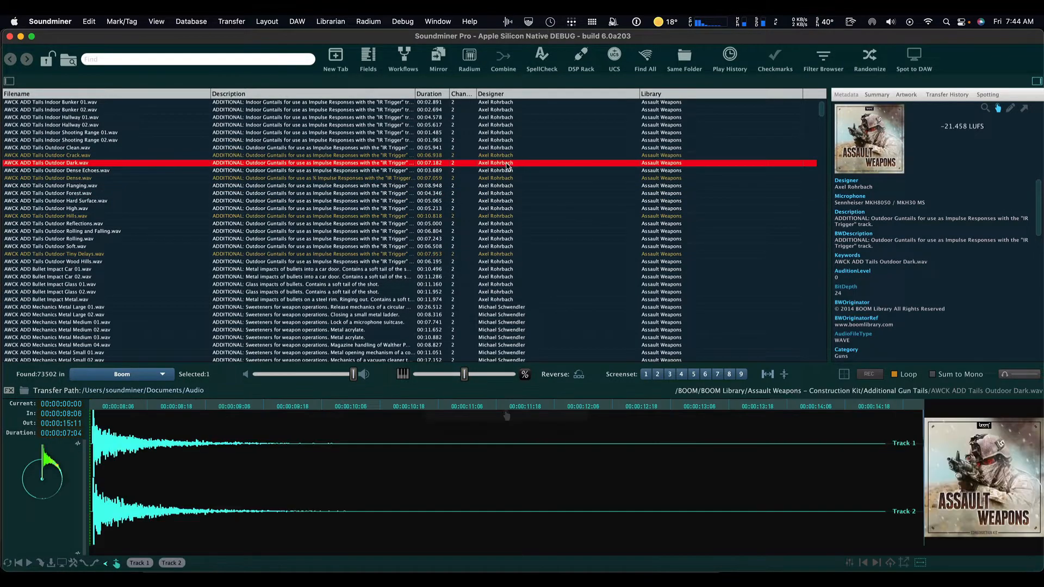
# - Find all sounds by the same designer as AWCK ADD Tails Indoor Shooting Range 02.wav in a new tab
pyautogui.scroll(-3, 496, 253)
pyautogui.click(499, 193)
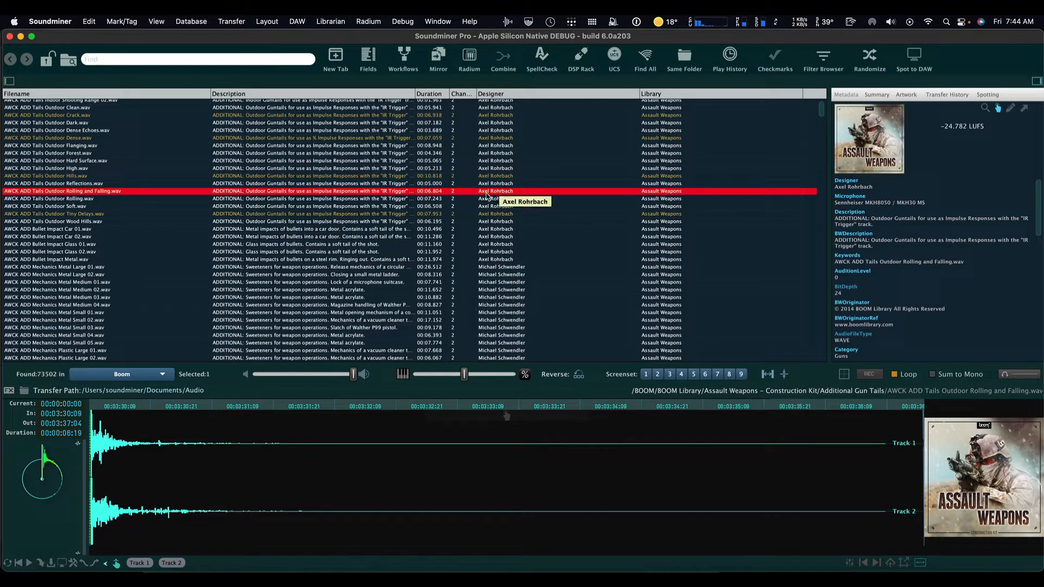
pyautogui.doubleClick(487, 192)
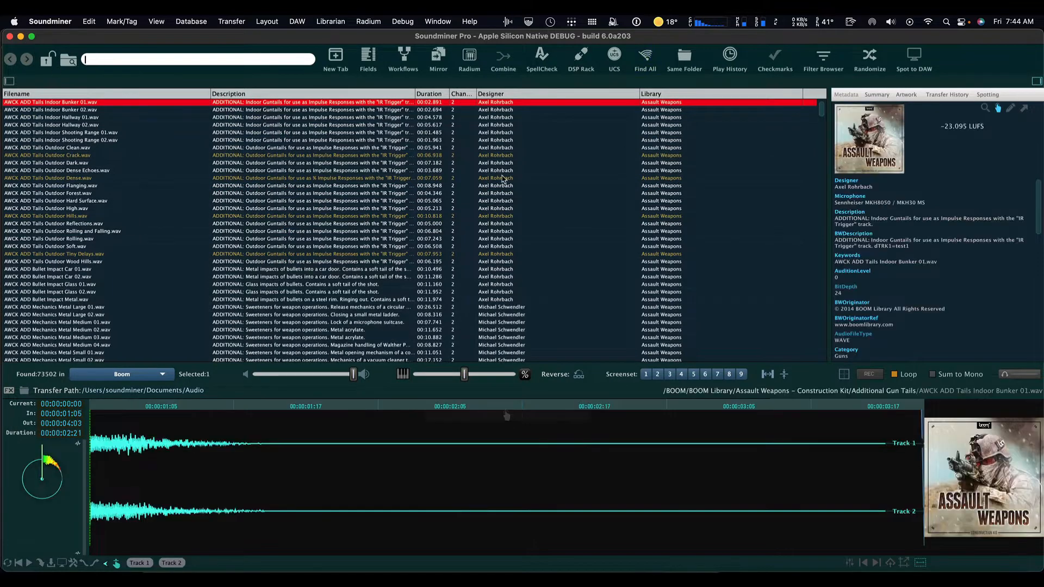
pyautogui.doubleClick(496, 141)
pyautogui.rightClick(496, 141)
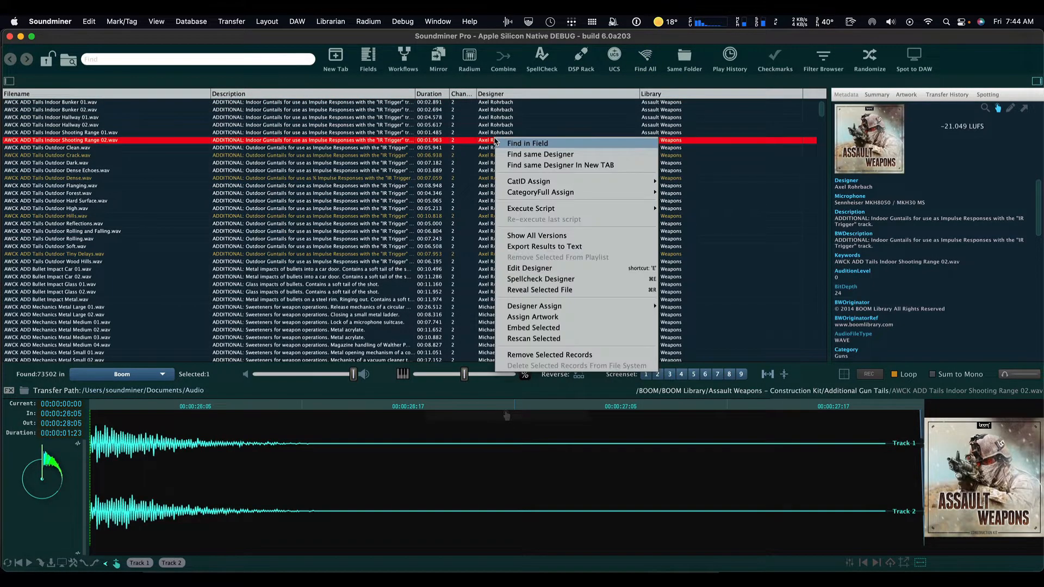
pyautogui.click(510, 166)
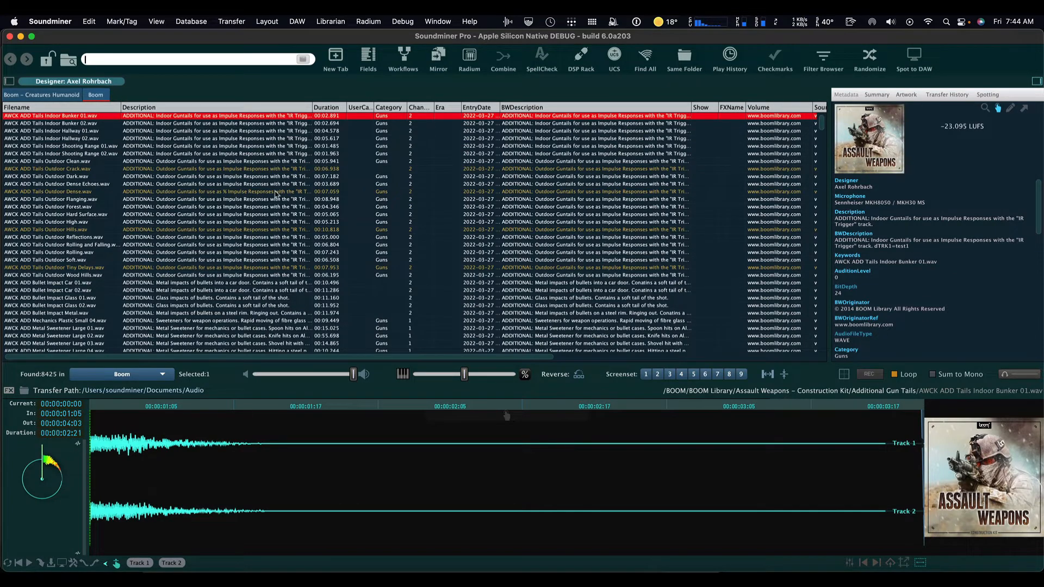
# - Compare the new designer results tab with the original Boom – Creatures Humanoid tab and select Outdoor Dense Echoes there
pyautogui.hscroll(5, 431, 241)
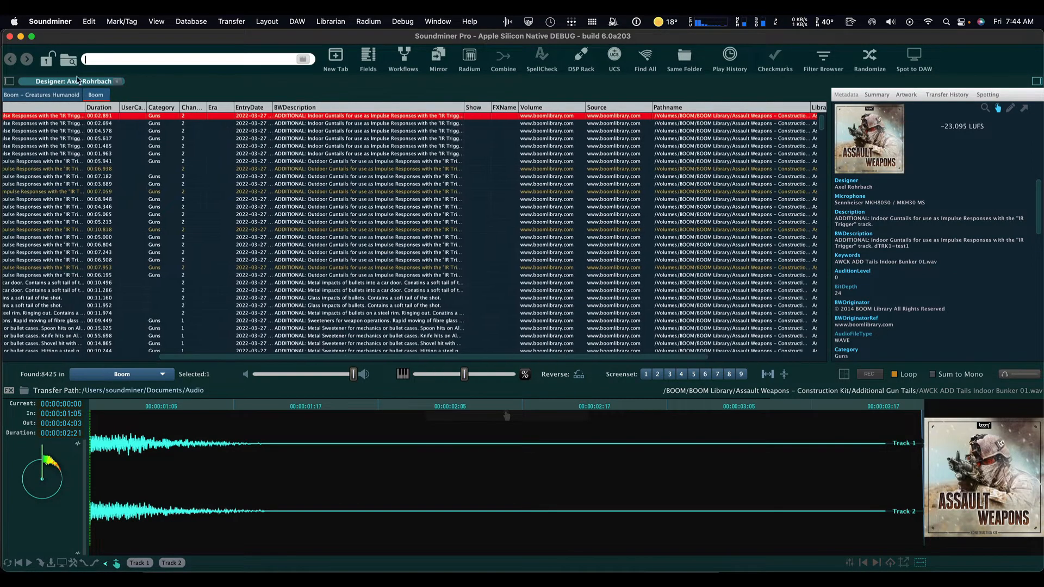
pyautogui.click(48, 96)
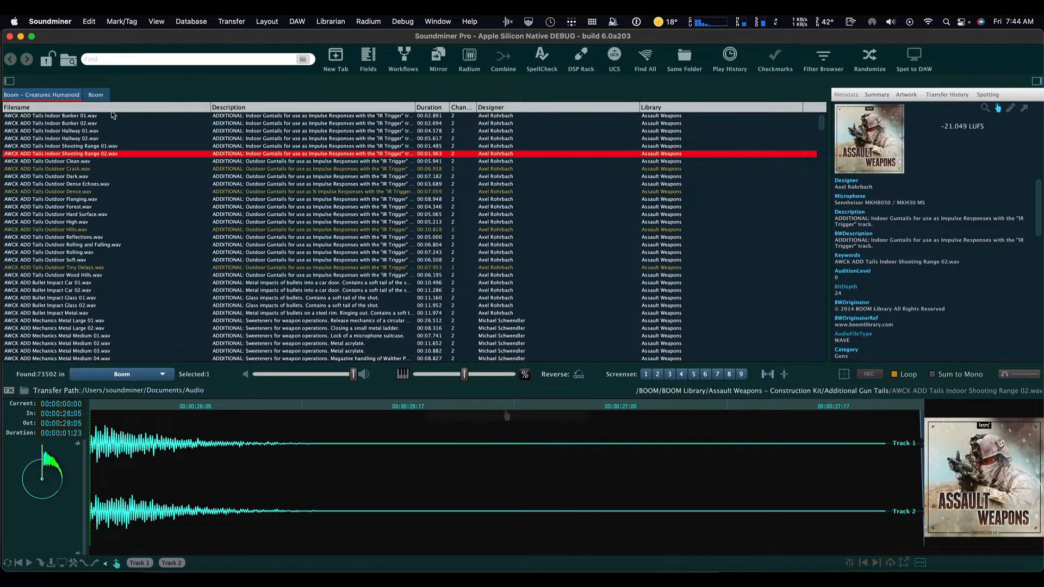
pyautogui.click(97, 95)
pyautogui.click(68, 96)
pyautogui.click(122, 185)
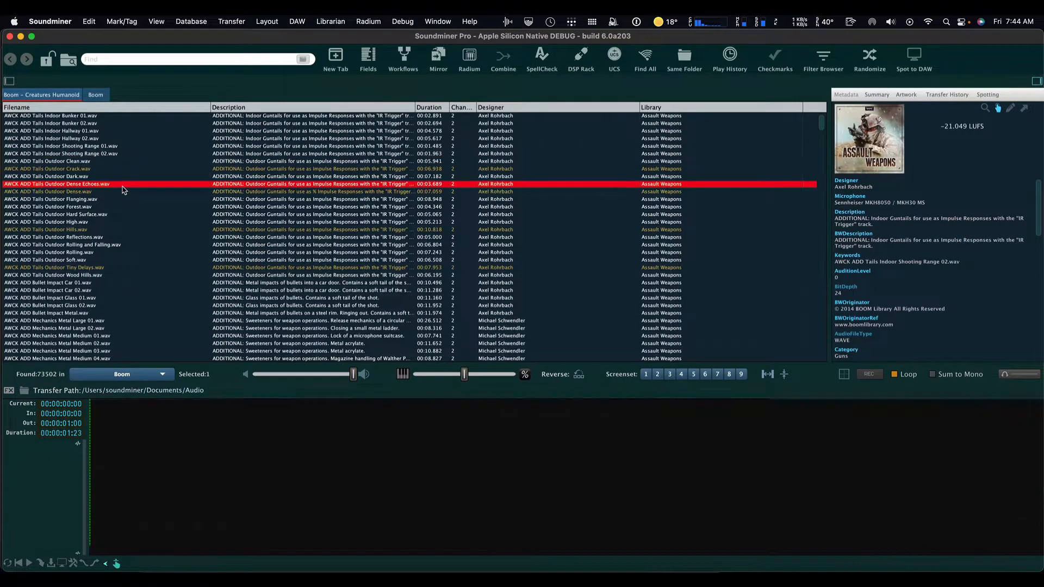
# - Lock the Designer search filter in the Boom results tab
pyautogui.click(99, 95)
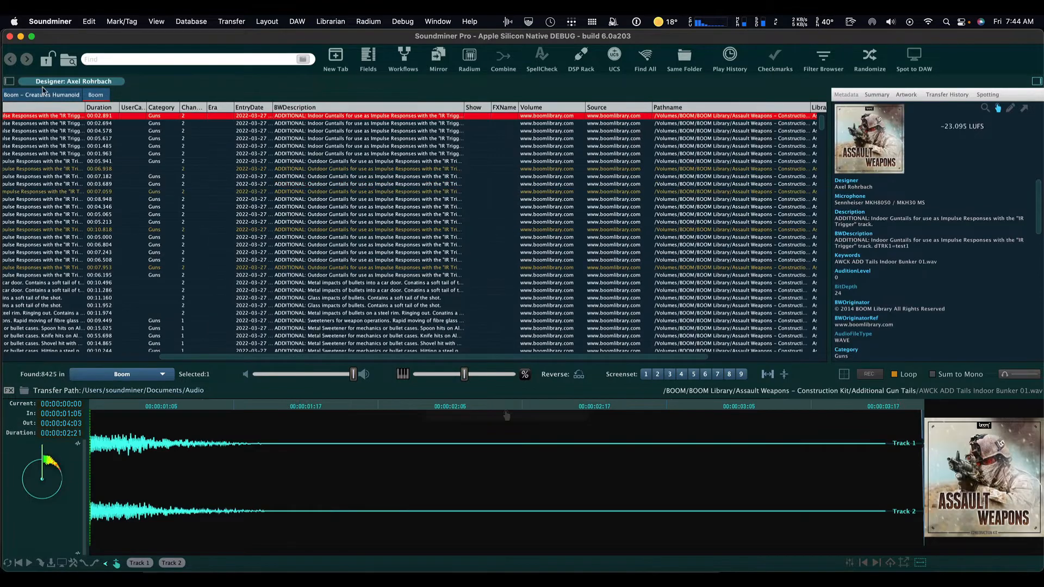
pyautogui.rightClick(50, 83)
pyautogui.click(72, 101)
# - Search within the locked designer results for "metal", and replace that term with "massive"
pyautogui.scroll(-1, 635, 230)
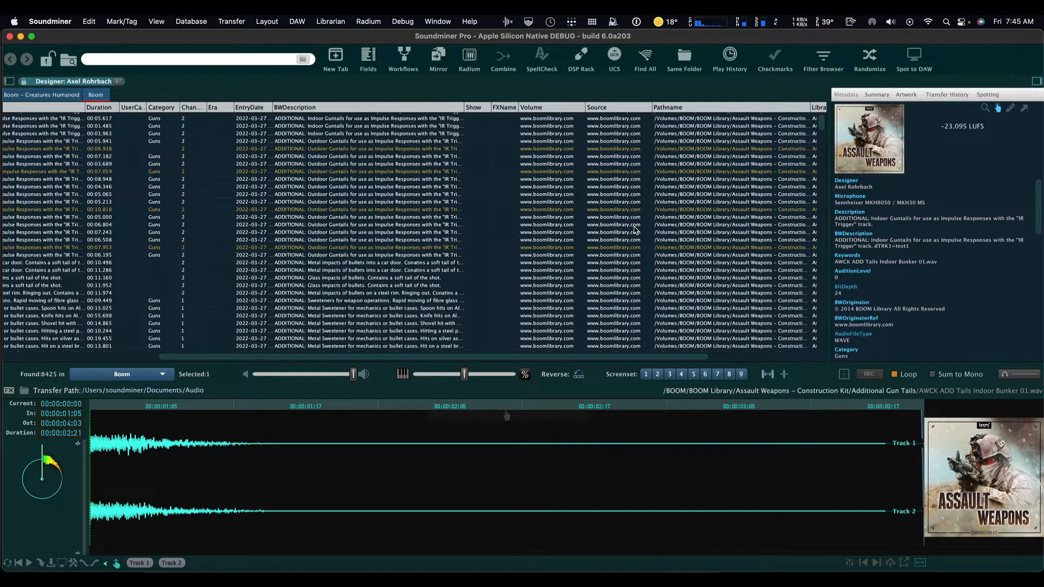
pyautogui.press('Return')
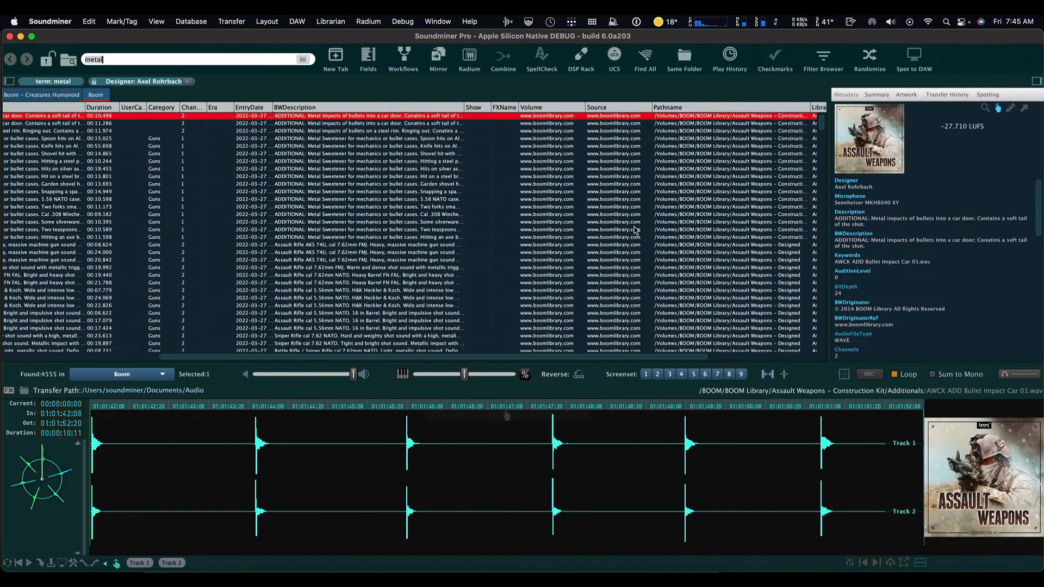
pyautogui.write('massive')
pyautogui.press('Return')
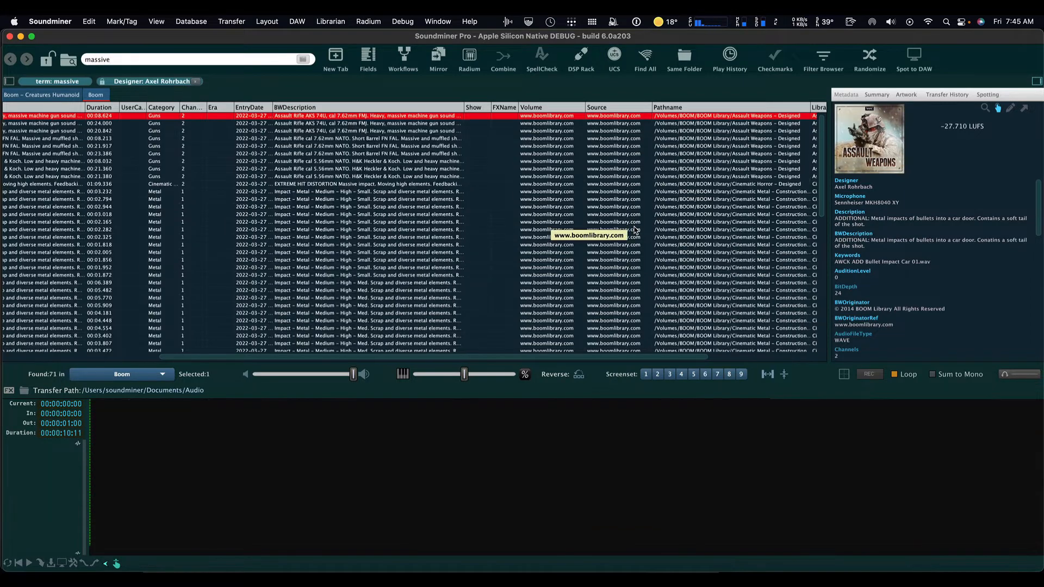
# - Search the locked designer results in the Boom tab for "impact"
pyautogui.write('impac')
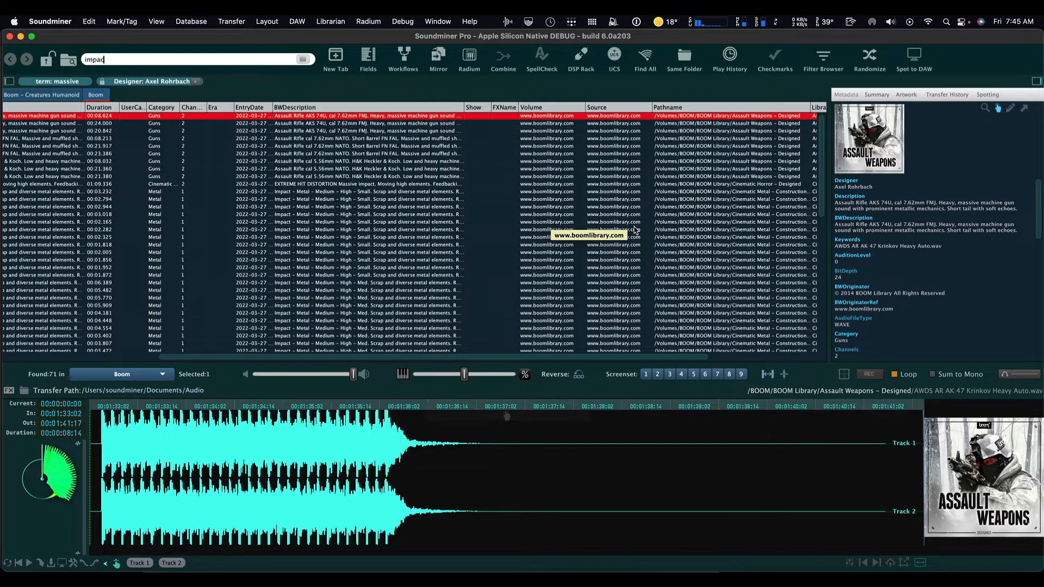
pyautogui.write('t')
pyautogui.press('Return')
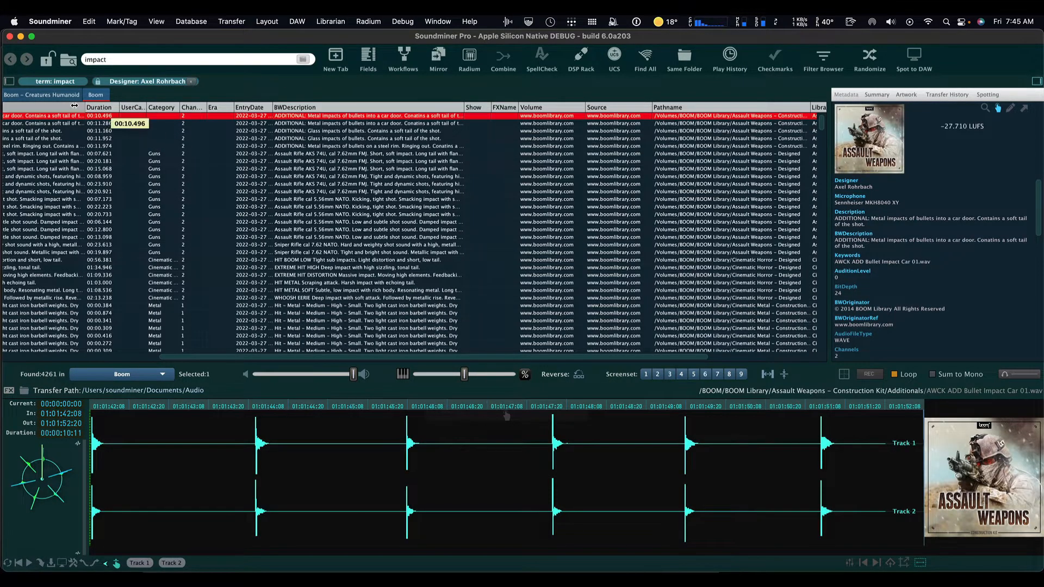
# - In the Boom – Creatures Humanoid tab, search for "weapon", and replace that term with "closing"
pyautogui.click(60, 96)
pyautogui.click(290, 268)
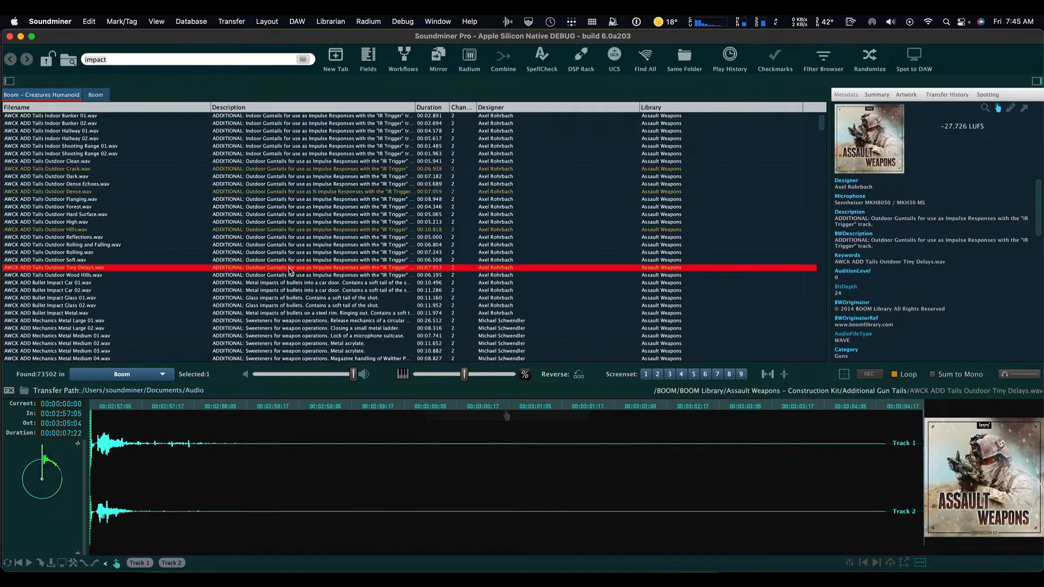
pyautogui.write('weapon')
pyautogui.press('Return')
pyautogui.press('super+a')
pyautogui.write('closing')
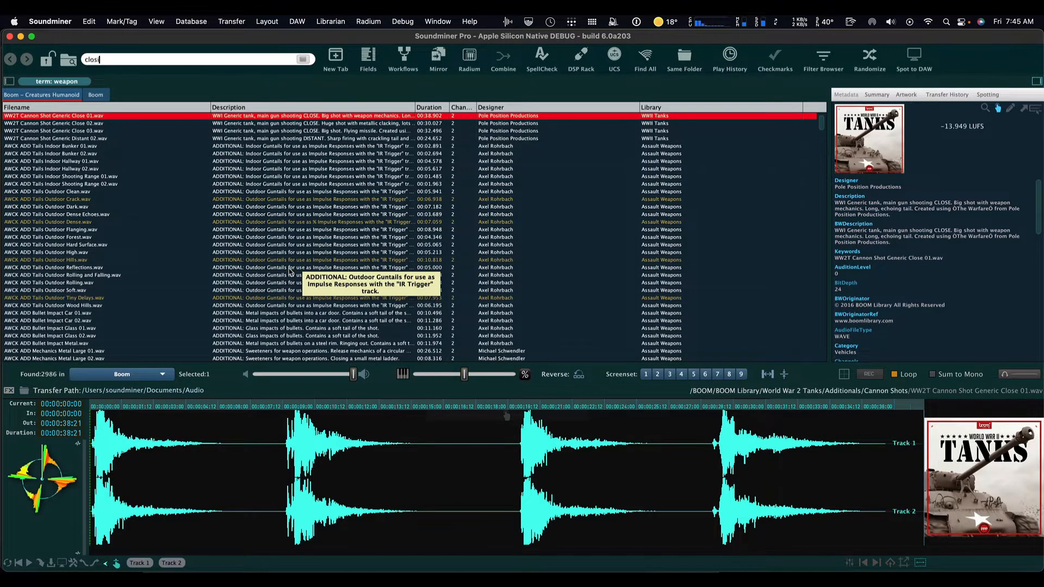
pyautogui.press('Return')
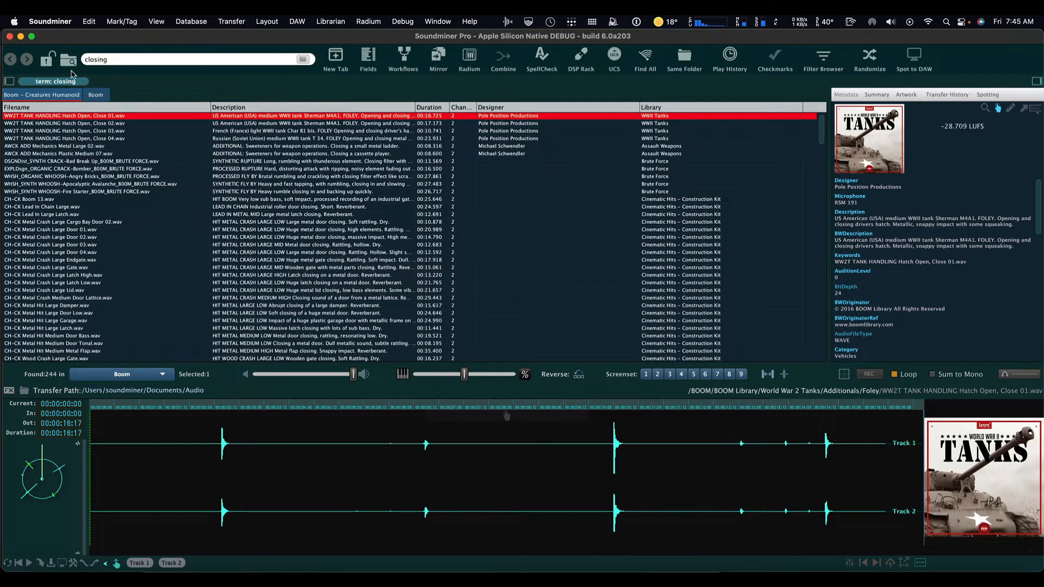
# - In the Boom tab, step back through the search history to the designer-only results and forward again to "impact"
pyautogui.click(96, 95)
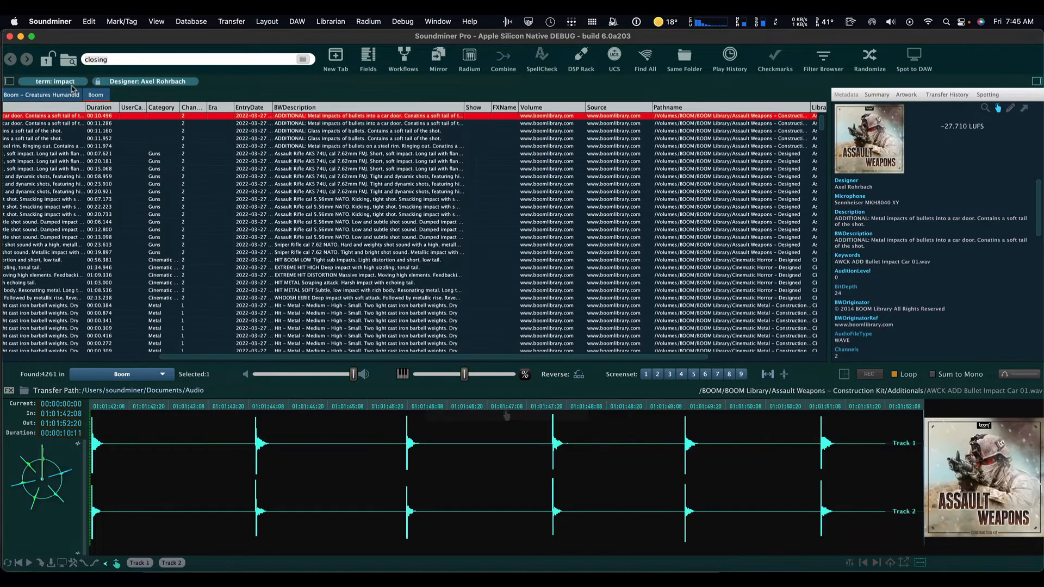
pyautogui.click(9, 59)
pyautogui.click(9, 59)
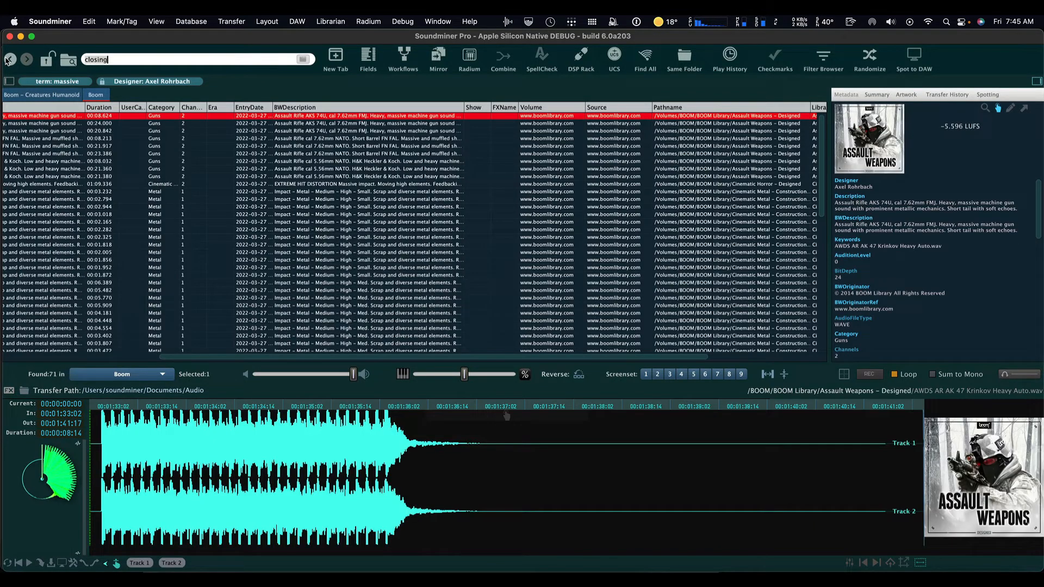
pyautogui.click(9, 60)
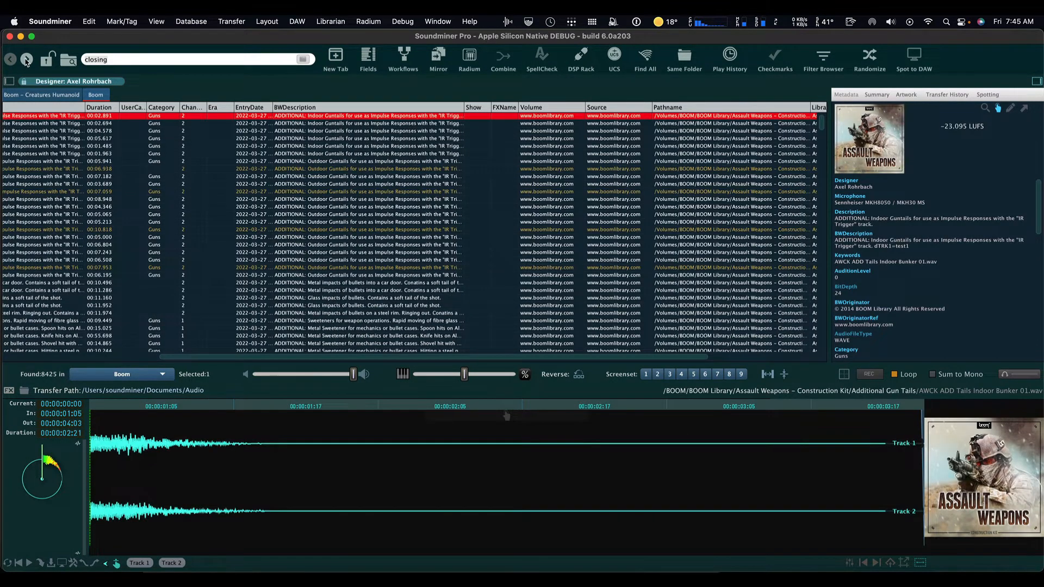
pyautogui.click(26, 59)
pyautogui.click(26, 59)
pyautogui.click(10, 60)
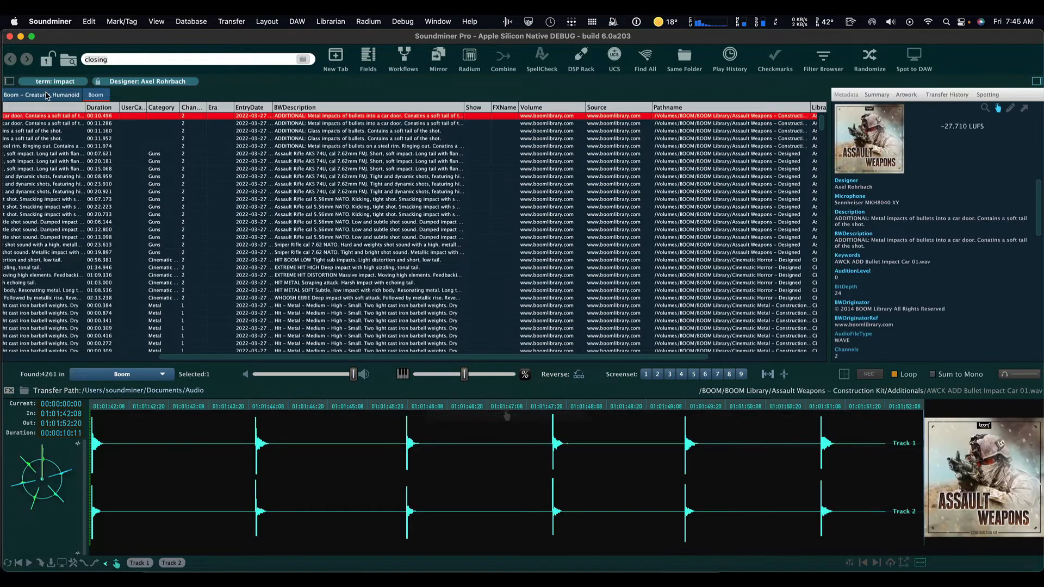
# - In the Boom – Creatures Humanoid tab, step back through its search history and forward again to "closing"
pyautogui.click(9, 59)
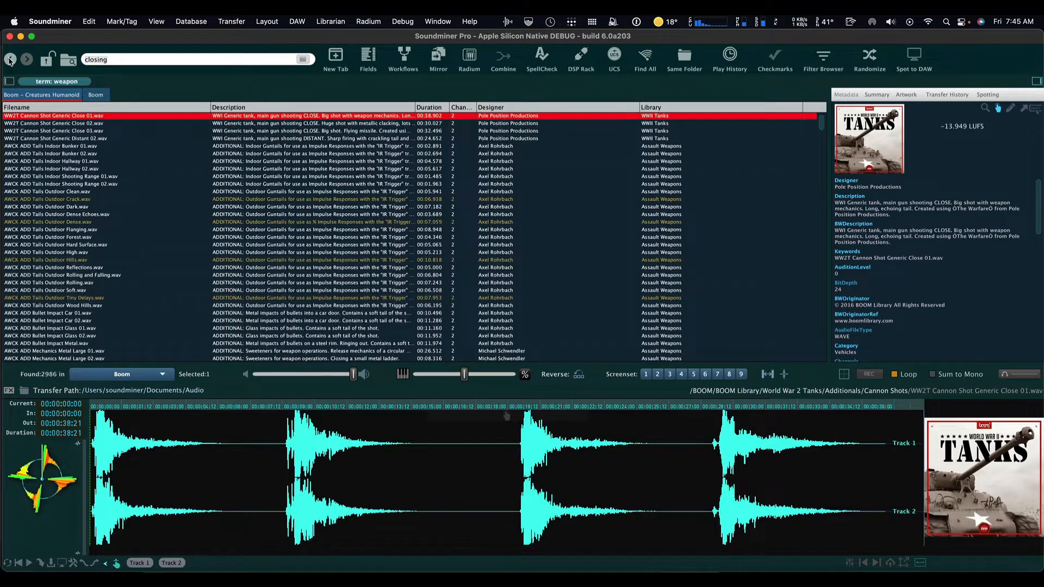
pyautogui.click(10, 59)
pyautogui.click(26, 60)
pyautogui.click(26, 59)
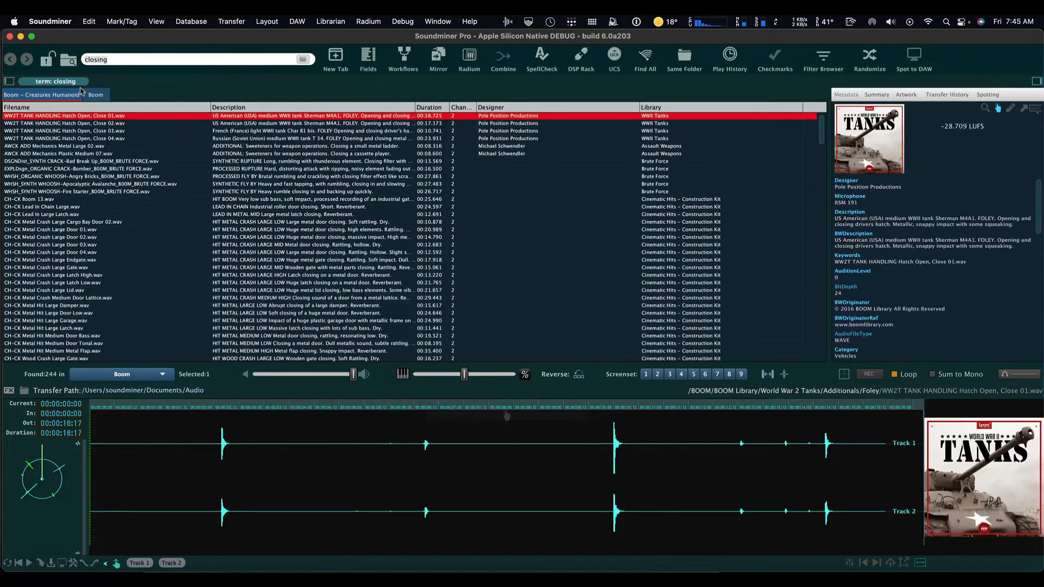
# - Return to the Boom tab, show the sidebar with its playlists, and widen it
pyautogui.click(94, 94)
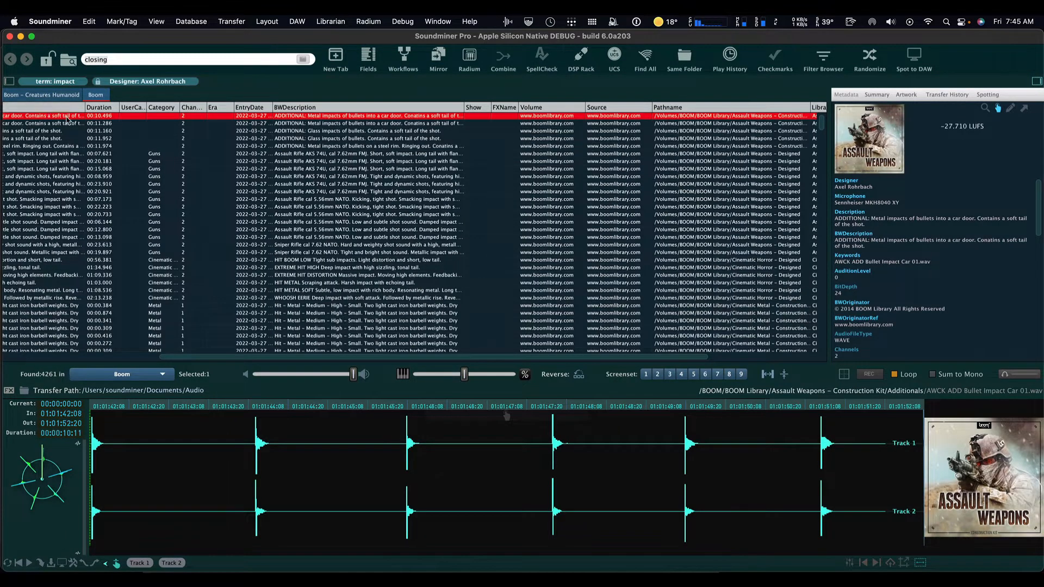
pyautogui.click(9, 81)
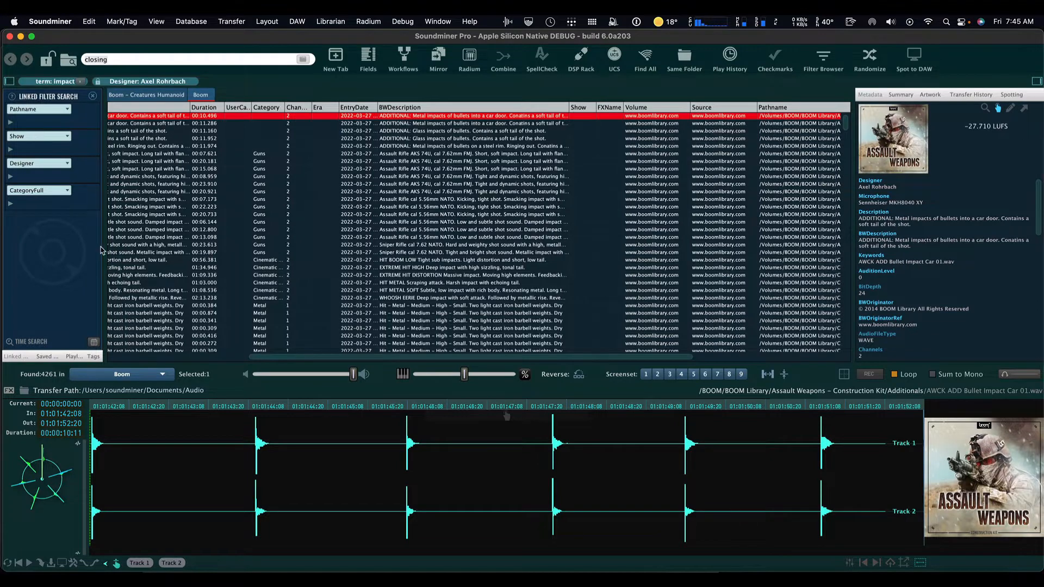
pyautogui.click(74, 357)
pyautogui.moveTo(103, 244); pyautogui.dragTo(165, 228)
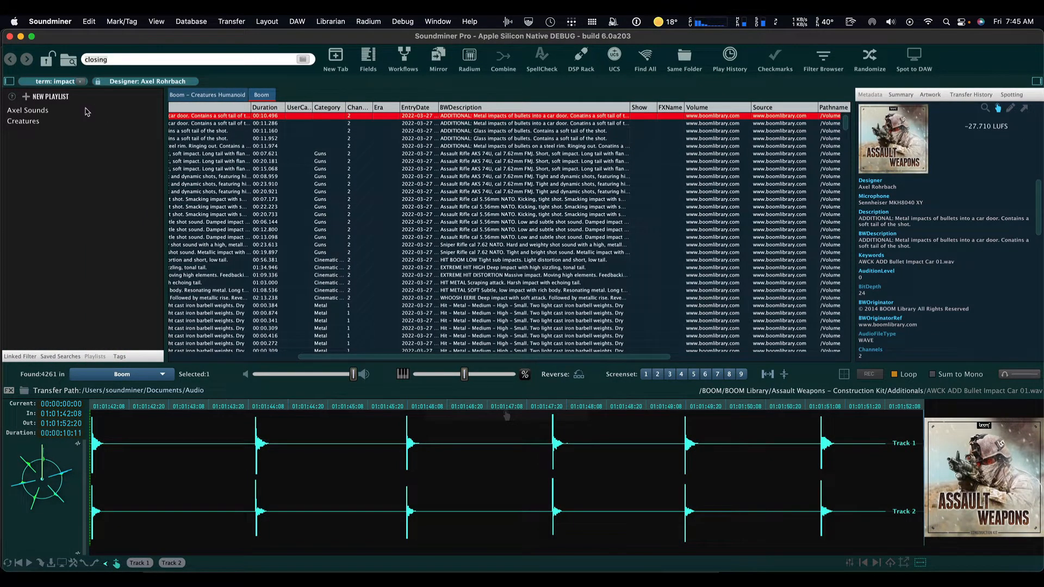
# - Replace the locked Designer filter in the Boom tab with the playlist named after the designer
pyautogui.click(34, 111)
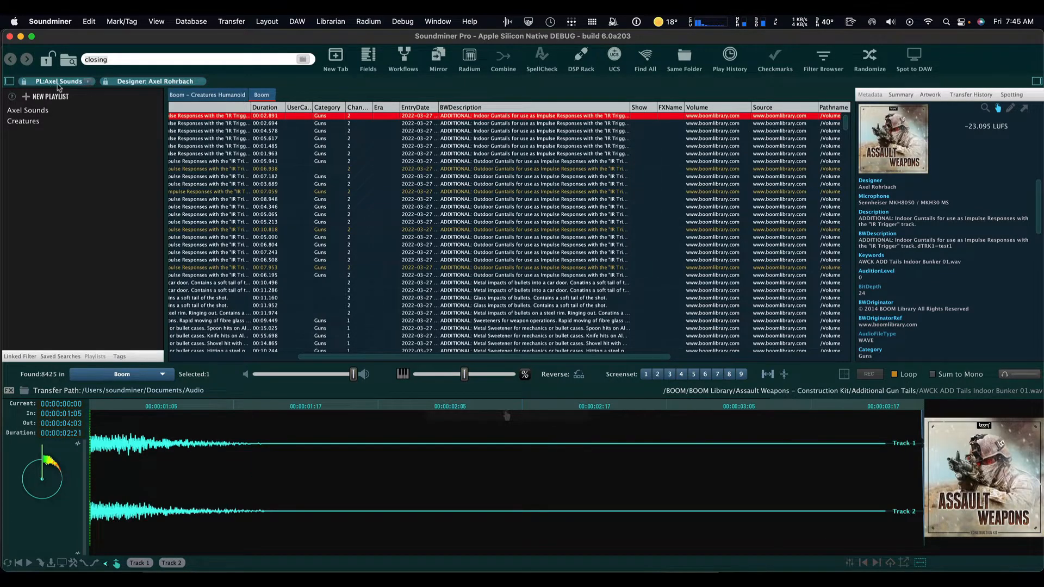
pyautogui.click(200, 81)
pyautogui.click(92, 81)
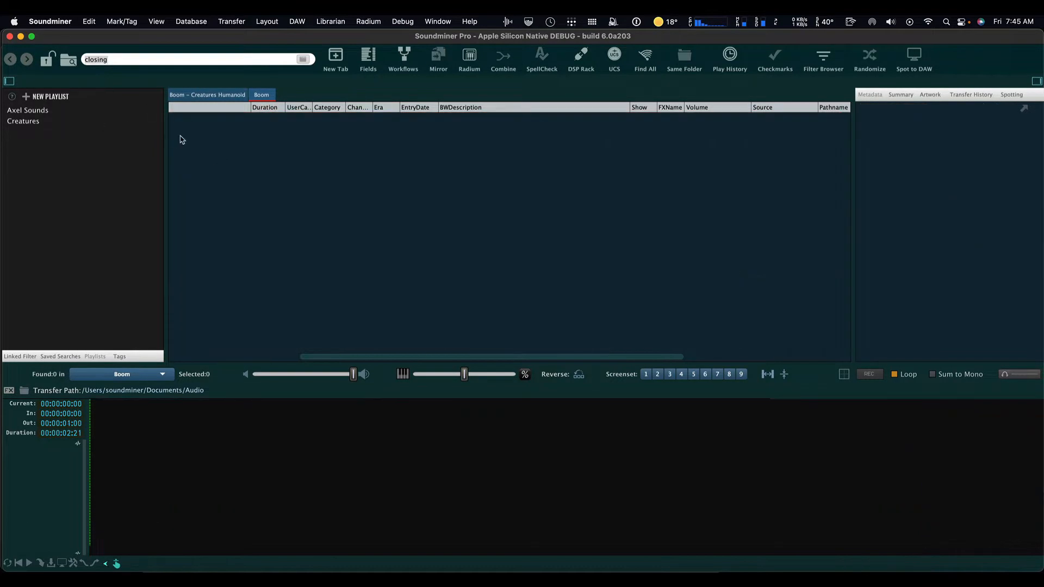
pyautogui.click(43, 111)
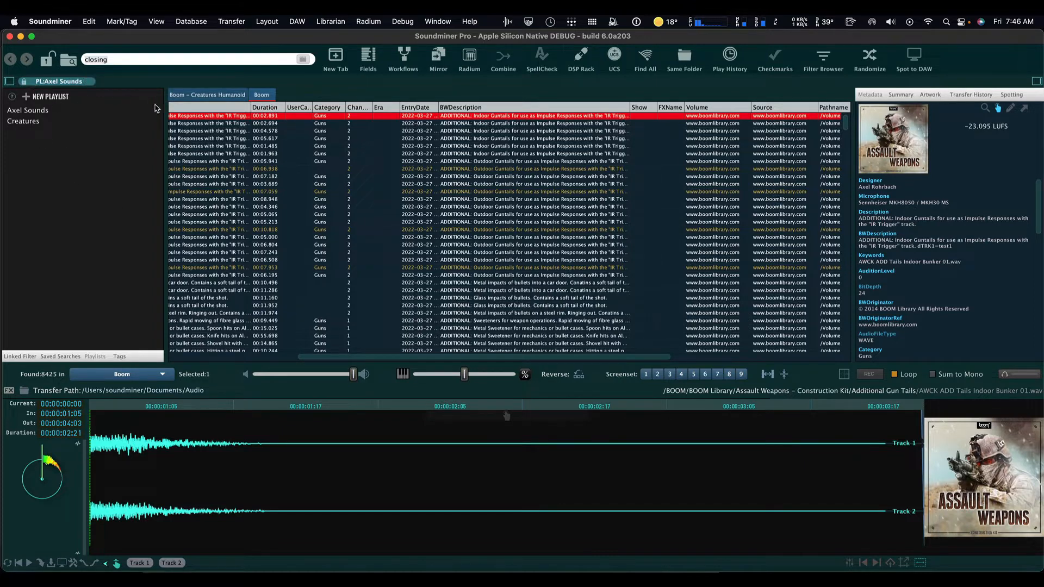
# - Alternate between the Creatures playlist and the designer-named playlist, ending on Creatures
pyautogui.click(13, 122)
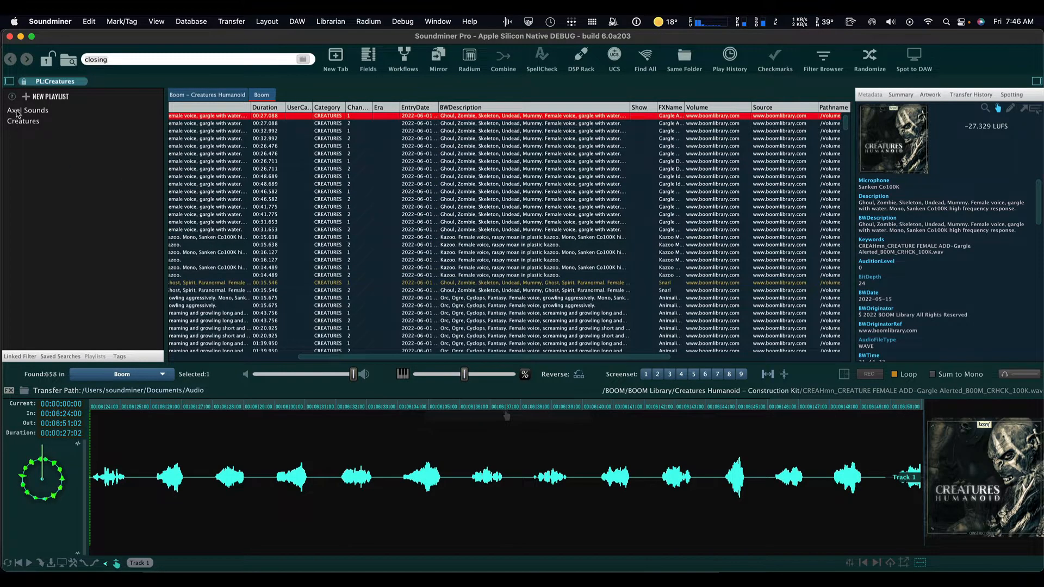
pyautogui.click(17, 111)
pyautogui.click(20, 122)
# - Add the sounds from the first Gargle Attack recording through the Sanken Co100K Kazoo Moan Short recording to the Creatures playlist
pyautogui.click(211, 146)
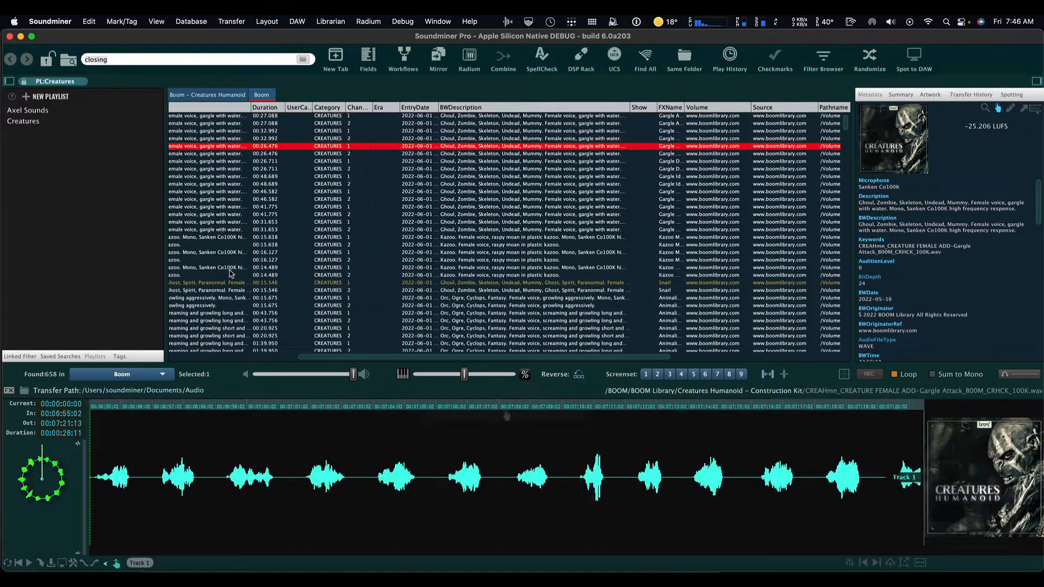
pyautogui.keyDown('shift'); pyautogui.click(230, 269); pyautogui.keyUp('shift')
pyautogui.moveTo(212, 152); pyautogui.dragTo(57, 124)
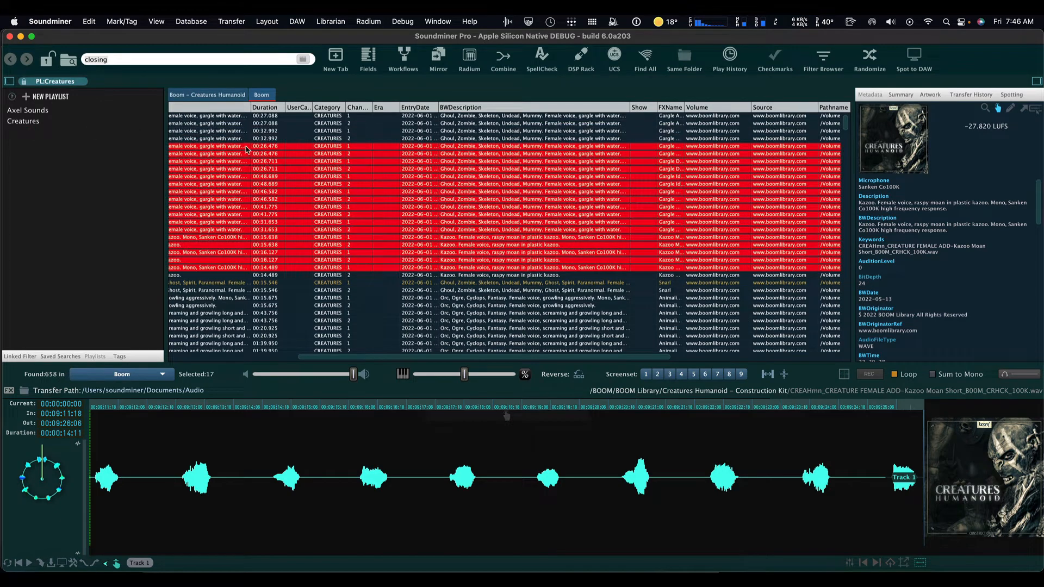
pyautogui.click(219, 124)
# - Compare the designer-named playlist's contents with Creatures again, leaving the Creatures playlist loaded
pyautogui.click(45, 111)
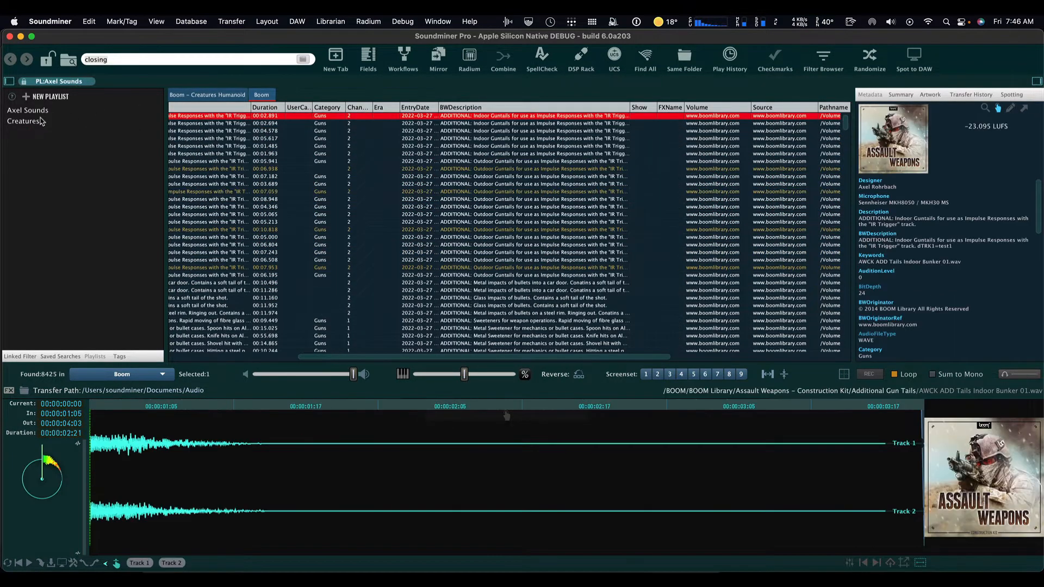
pyautogui.click(40, 122)
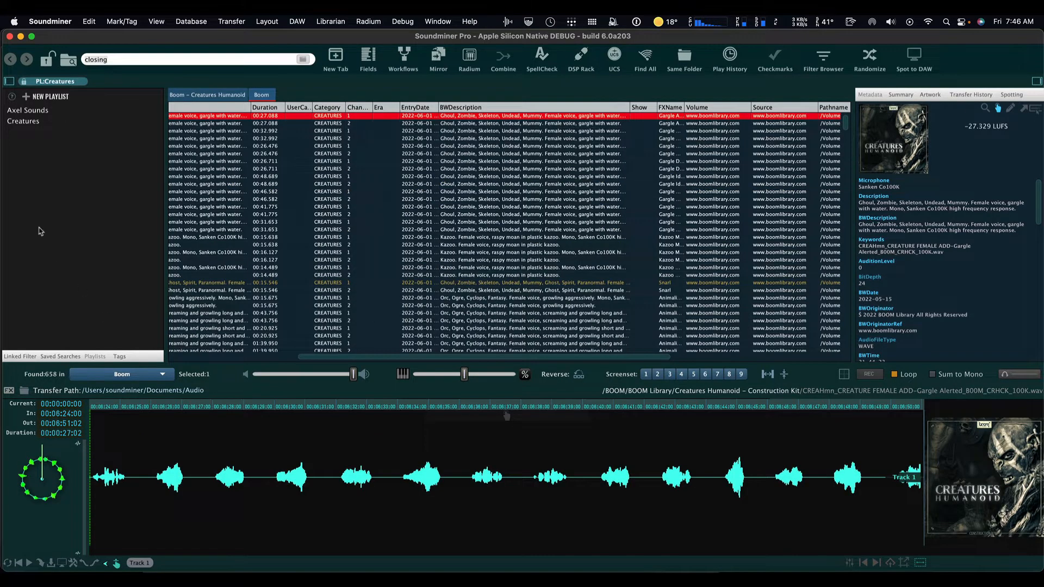
pyautogui.click(32, 122)
# - Show the saved searches and run the Multiple Adv Test search in the Boom tab
pyautogui.click(14, 86)
pyautogui.click(61, 357)
pyautogui.click(186, 155)
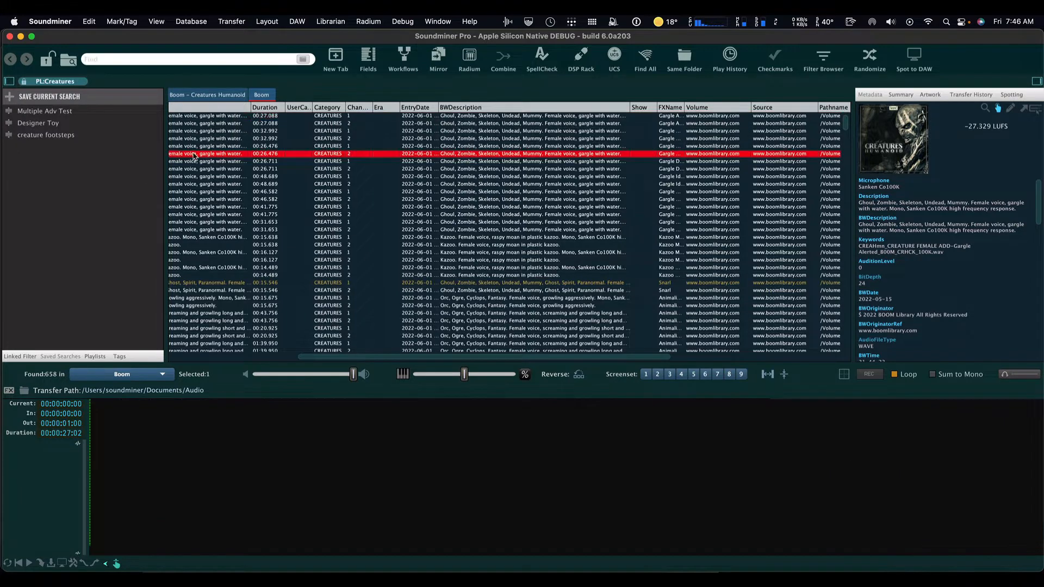
pyautogui.click(60, 112)
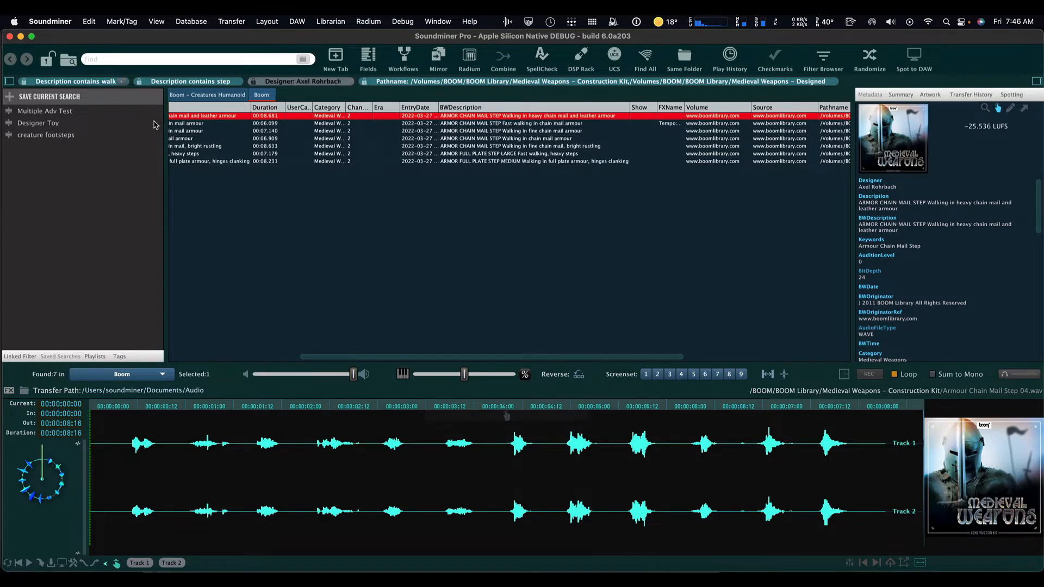
# - In the Boom – Creatures Humanoid tab, find all sounds in the Cinematic Hits – Construction Kit library and lock that Library filter
pyautogui.click(221, 108)
pyautogui.click(213, 96)
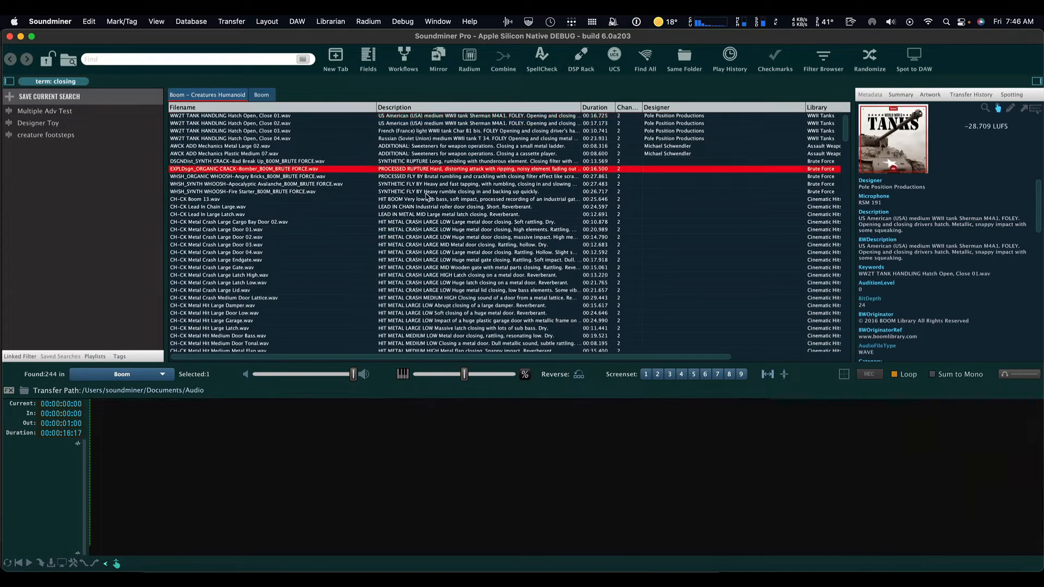
pyautogui.keyDown('super'); pyautogui.click(803, 263); pyautogui.keyUp('super')
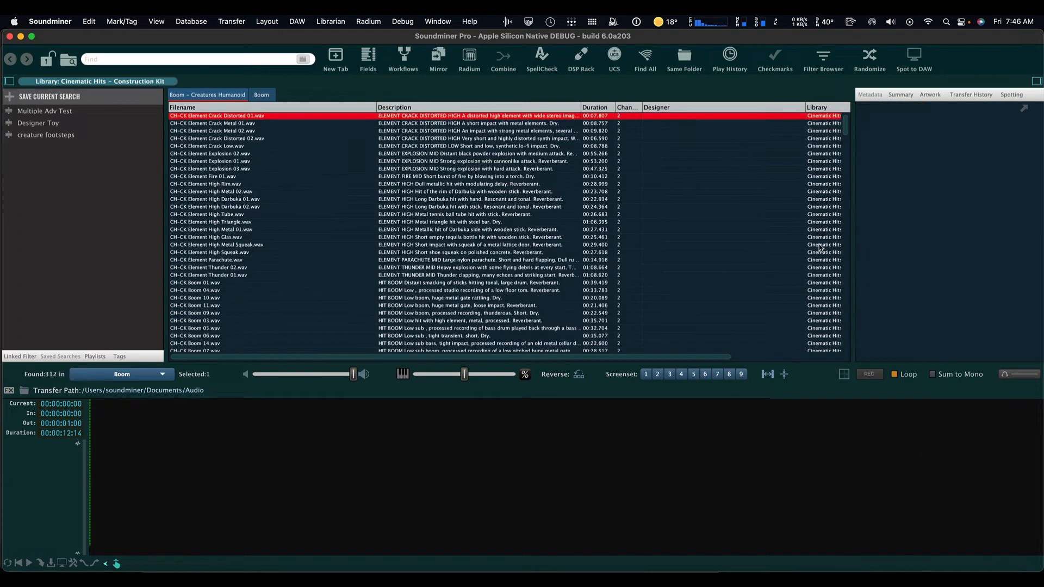
pyautogui.rightClick(134, 82)
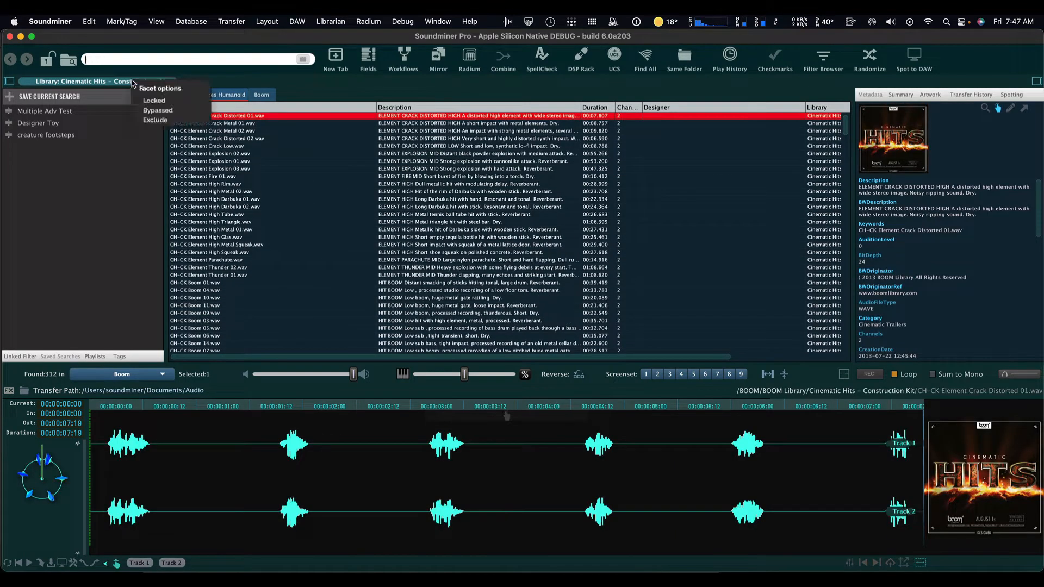
pyautogui.click(139, 100)
pyautogui.click(243, 153)
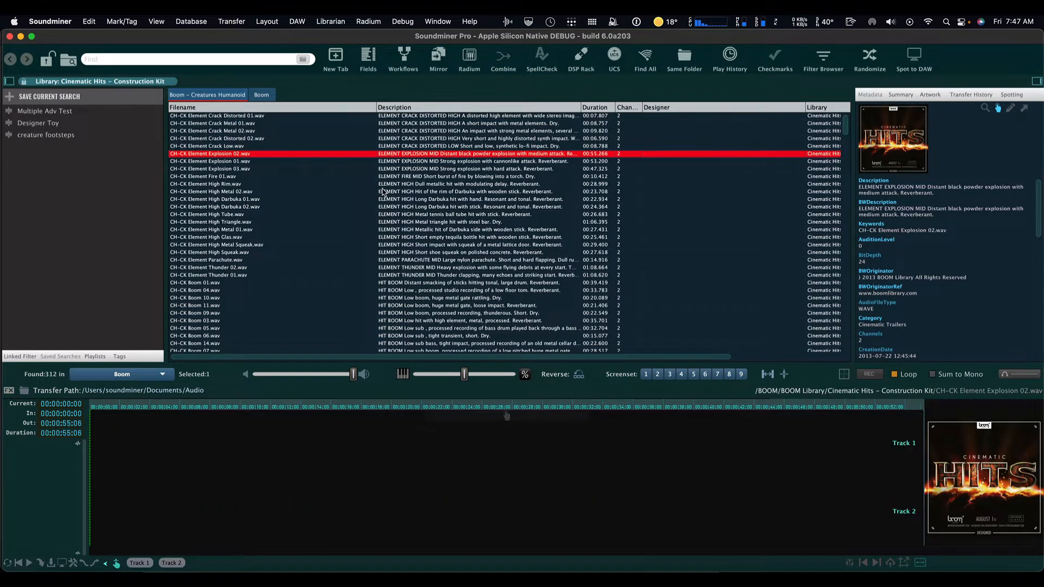
# - Use Advanced Find to search the locked library for descriptions containing "distant", and hide the sidebar
pyautogui.press('super+f')
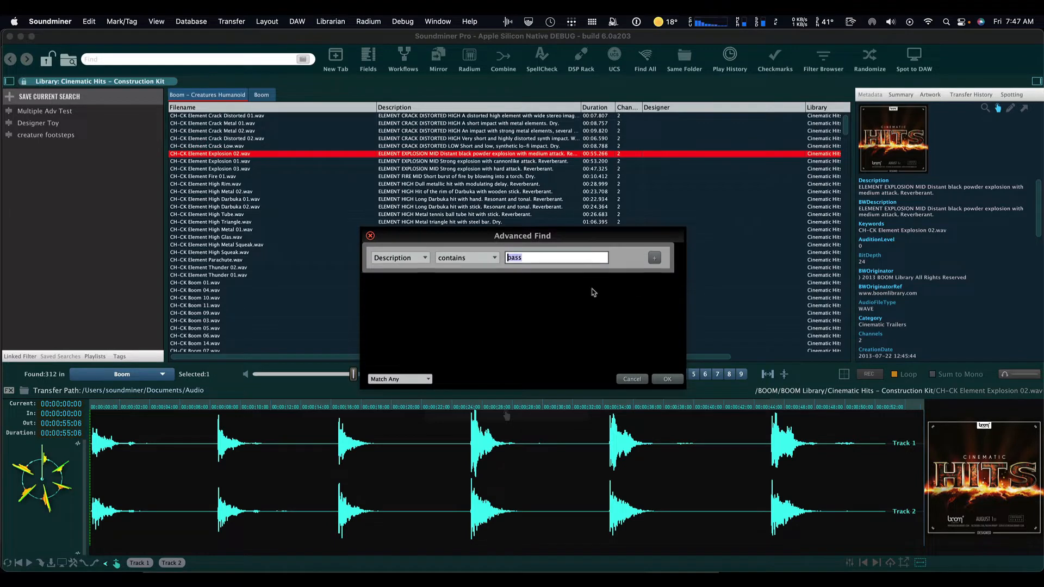
pyautogui.moveTo(519, 250); pyautogui.dragTo(237, 292)
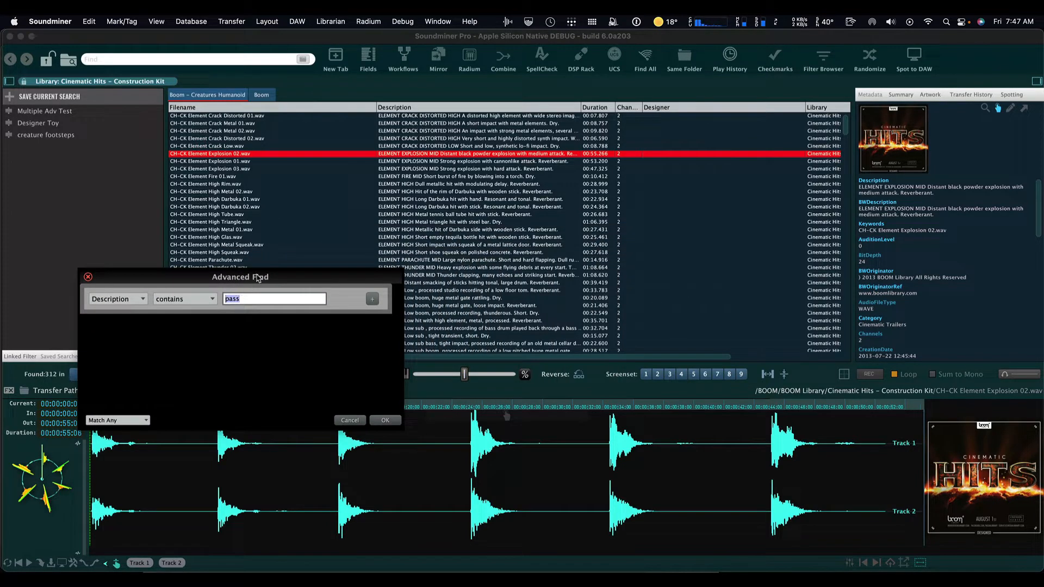
pyautogui.write('distant')
pyautogui.press('Return')
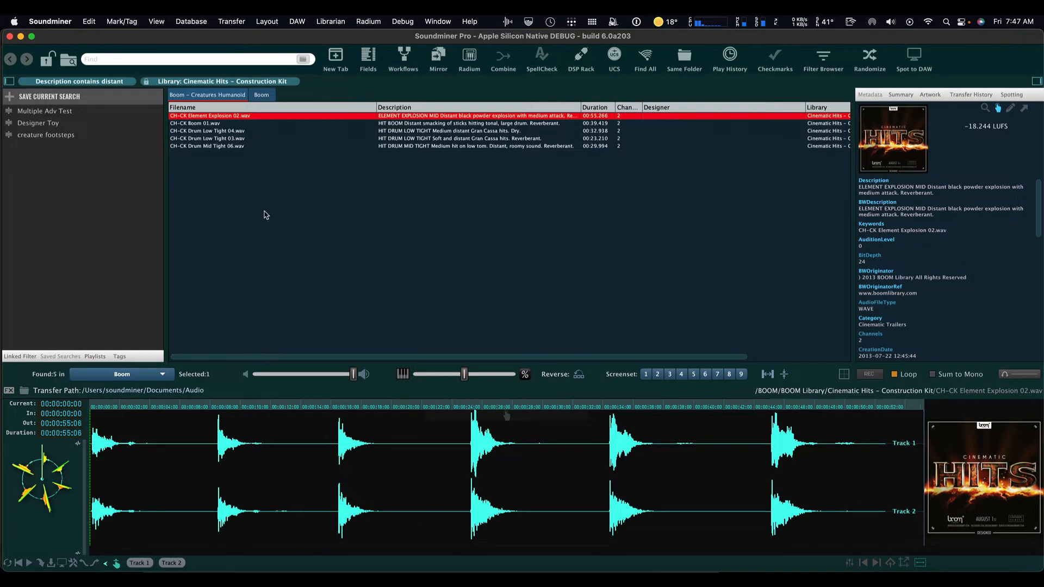
pyautogui.click(8, 82)
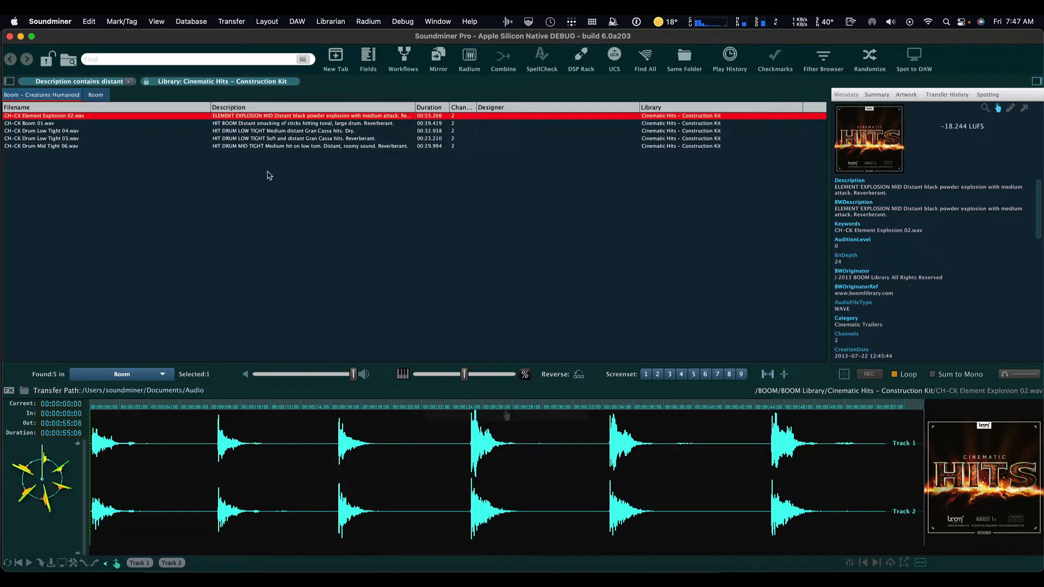
# - Use Advanced Find to search the locked library for descriptions containing "hit", and step back to the previous "distant" search
pyautogui.press('super+f')
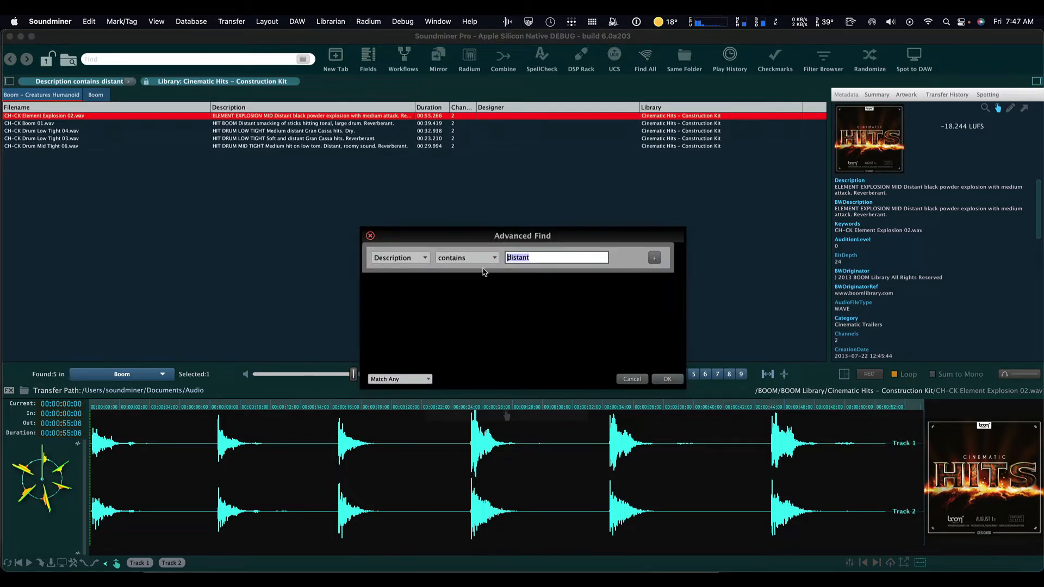
pyautogui.write('hit')
pyautogui.press('Return')
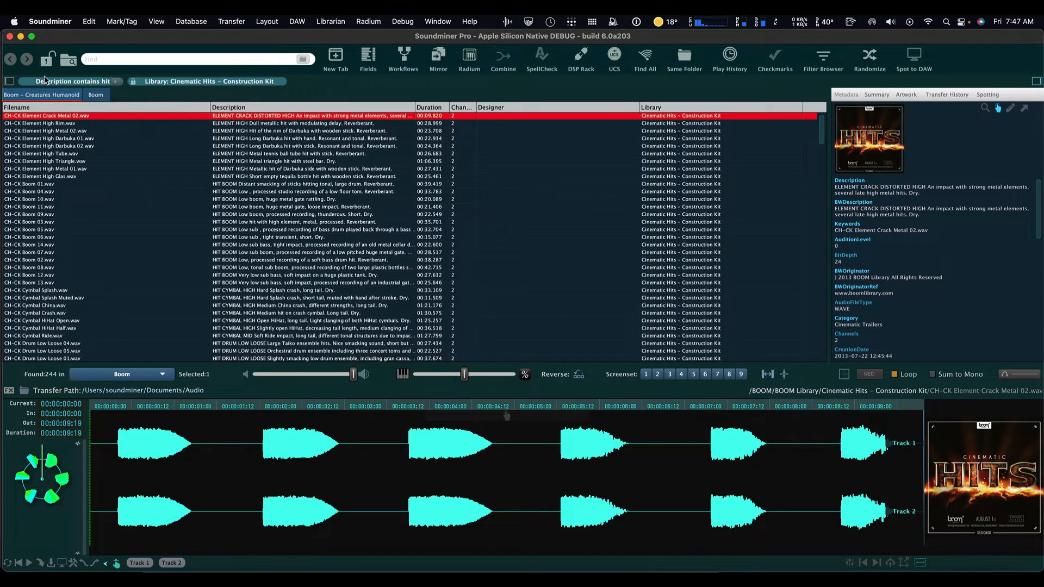
pyautogui.click(8, 61)
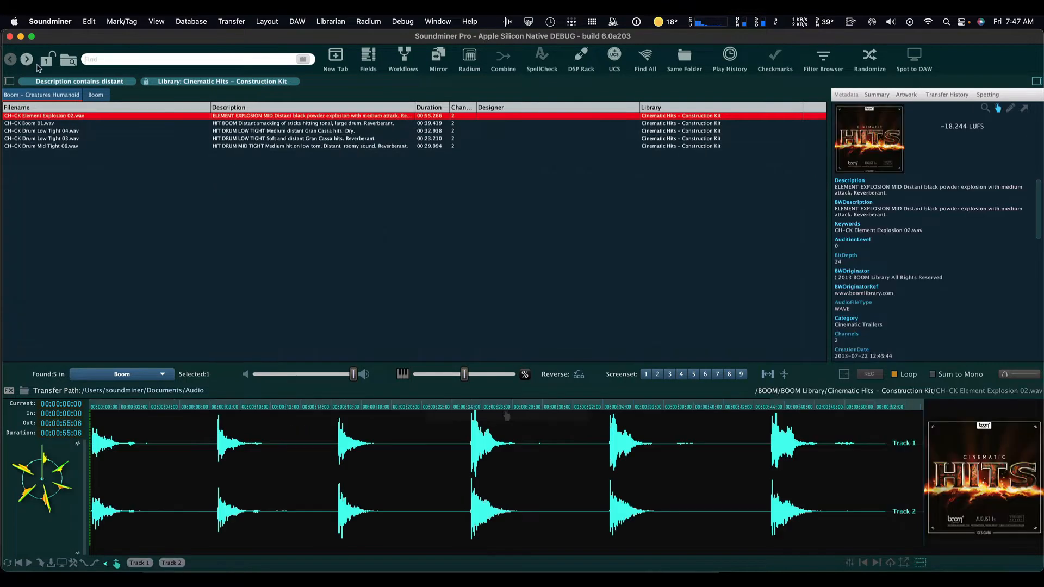
# - Combine locked description filters for "distant" and "hit" with the locked Library filter, using Advanced Find for the "hit" search
pyautogui.click(53, 83)
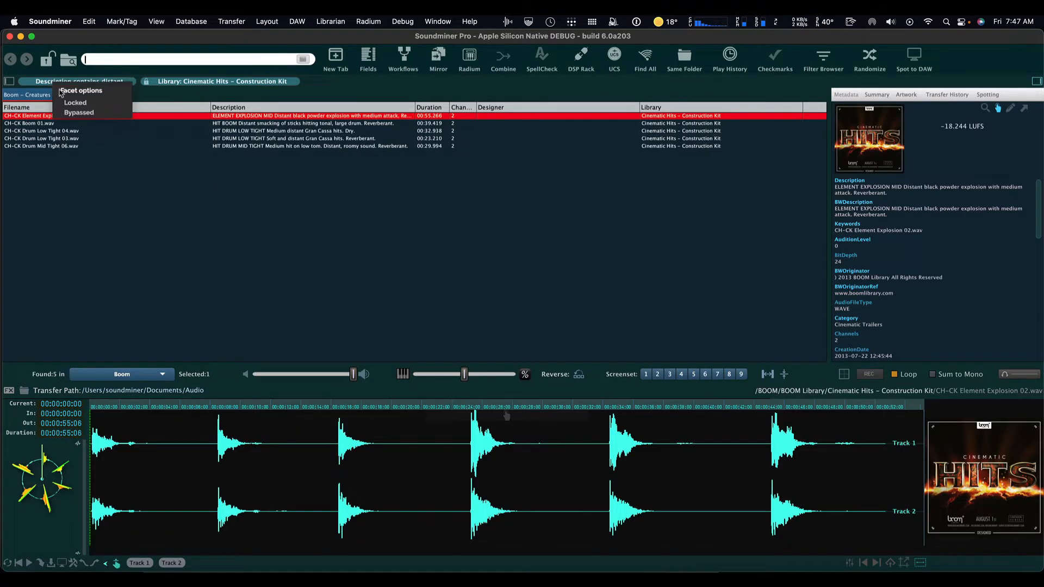
pyautogui.click(62, 103)
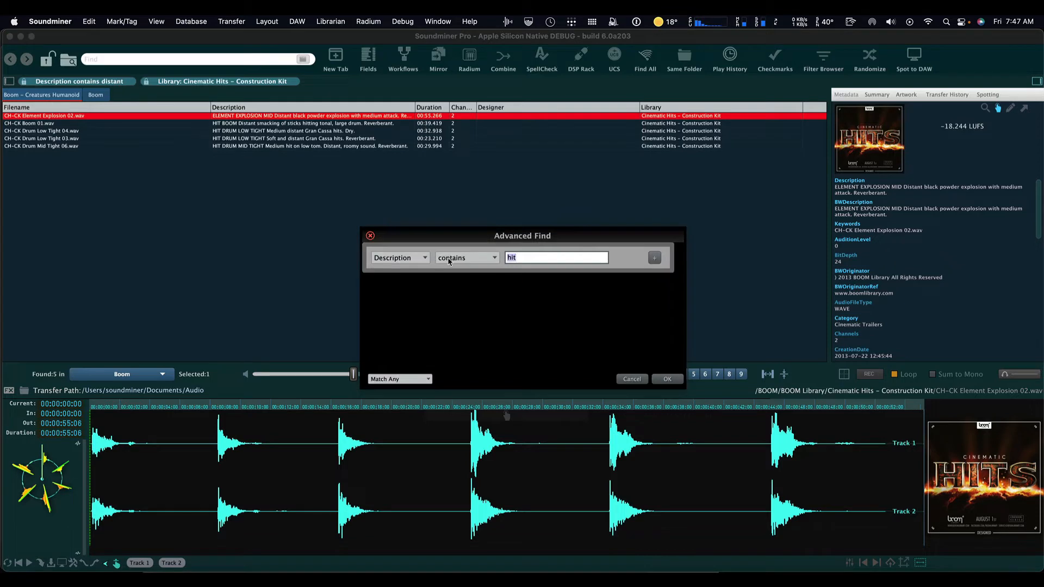
pyautogui.click(667, 379)
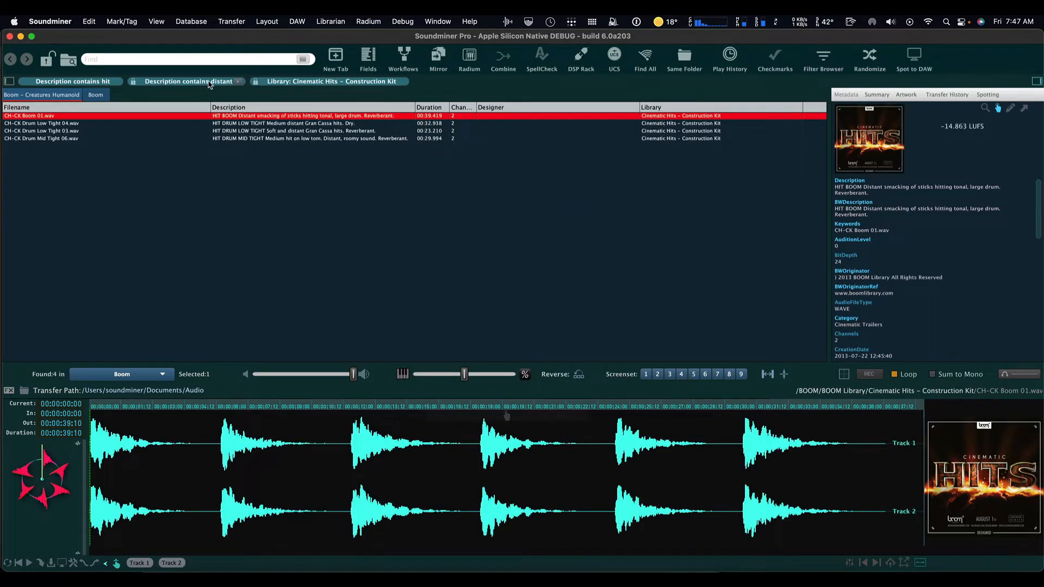
pyautogui.click(79, 84)
pyautogui.click(85, 103)
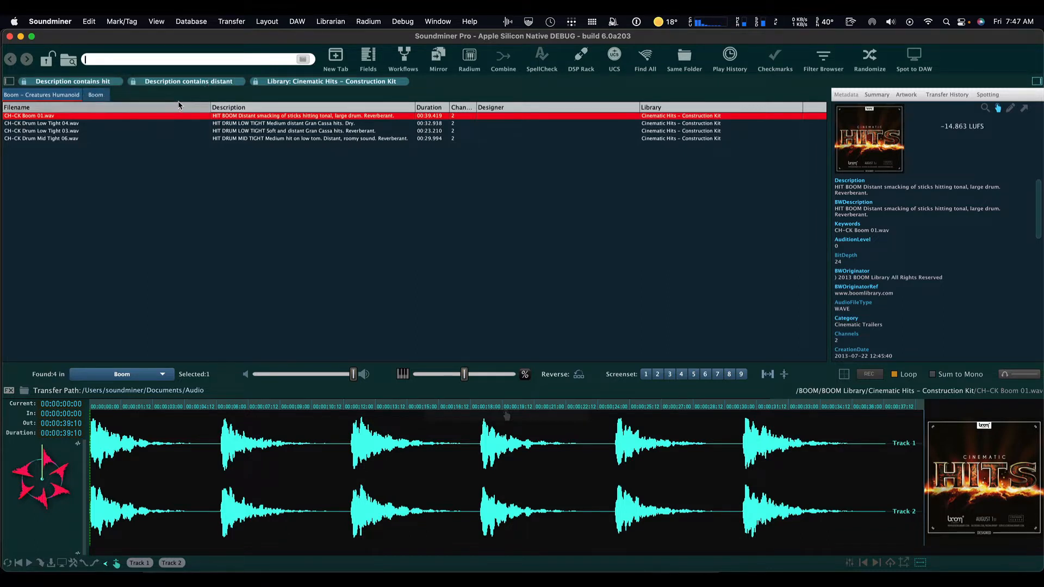
# - Examine the Match All and Match Any options in Advanced Find without running another search
pyautogui.press('super+f')
pyautogui.click(402, 375)
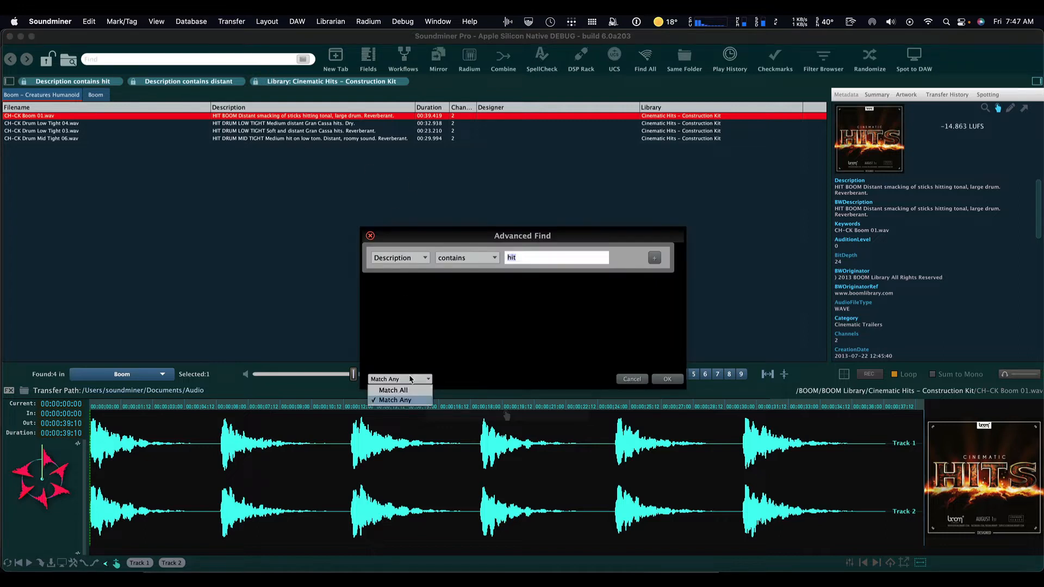
pyautogui.click(404, 402)
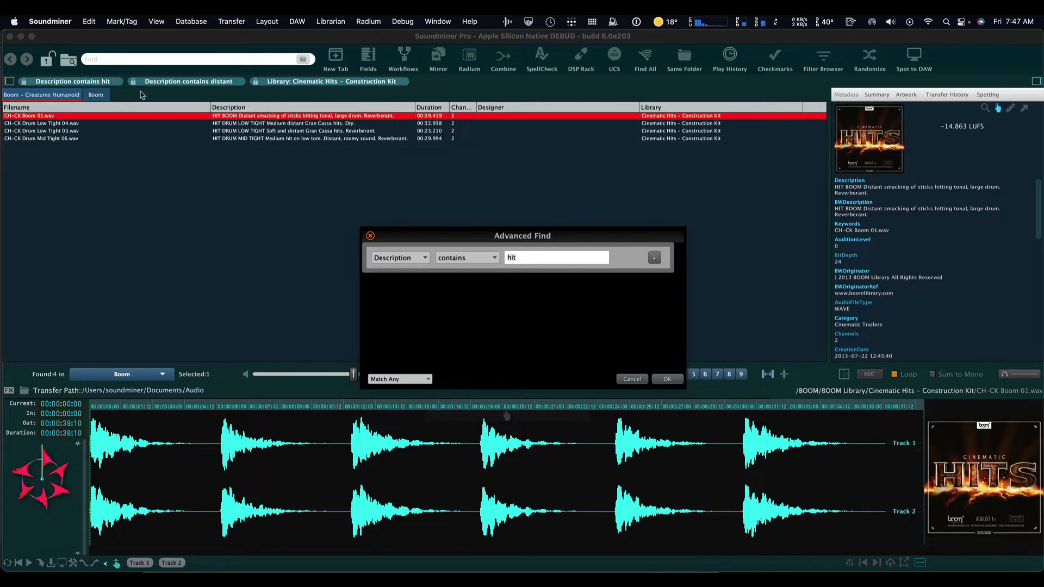
pyautogui.click(632, 379)
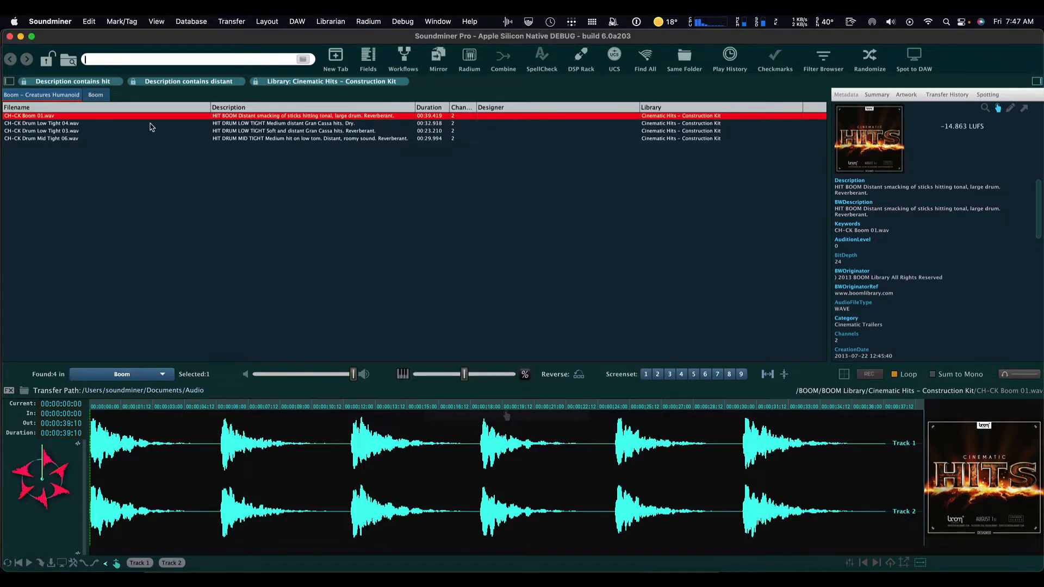
# - Bypass the locked "distant" and Library filters to browse the broader "hit" results, and re-enable the Library filter
pyautogui.click(172, 83)
pyautogui.click(196, 115)
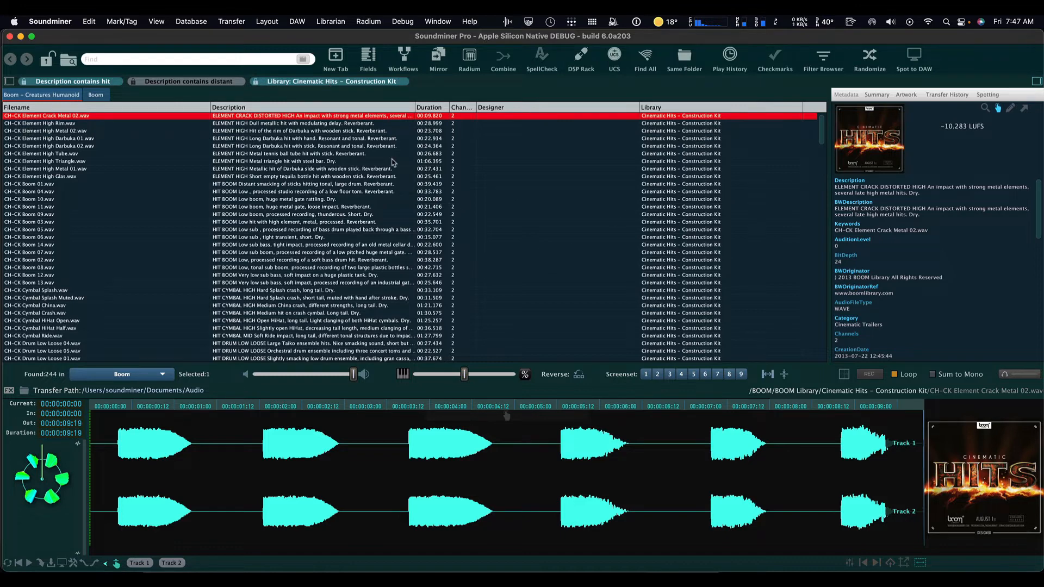
pyautogui.click(287, 83)
pyautogui.click(314, 112)
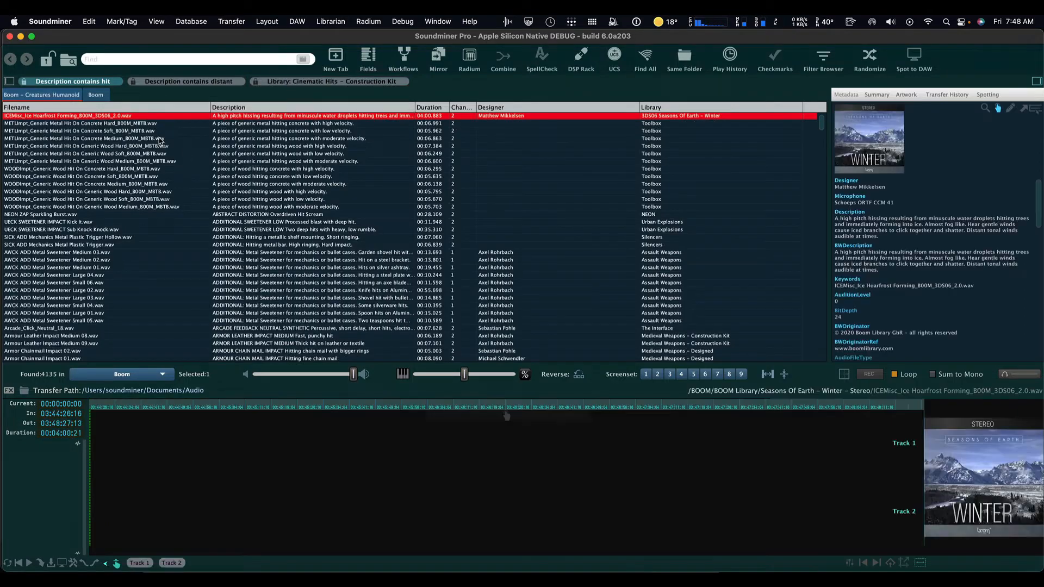
pyautogui.scroll(-15, 338, 260)
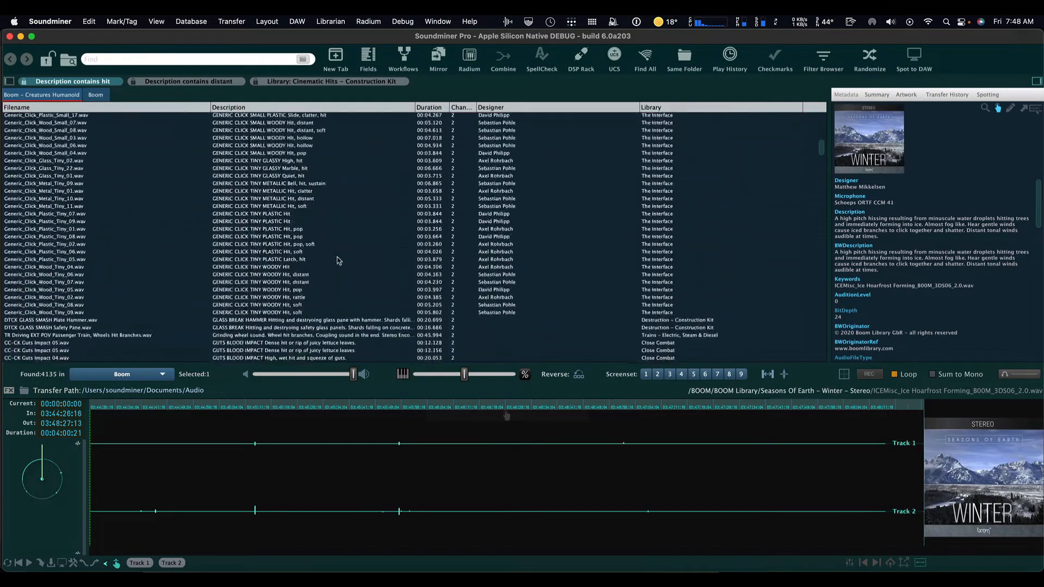
pyautogui.scroll(20, 338, 260)
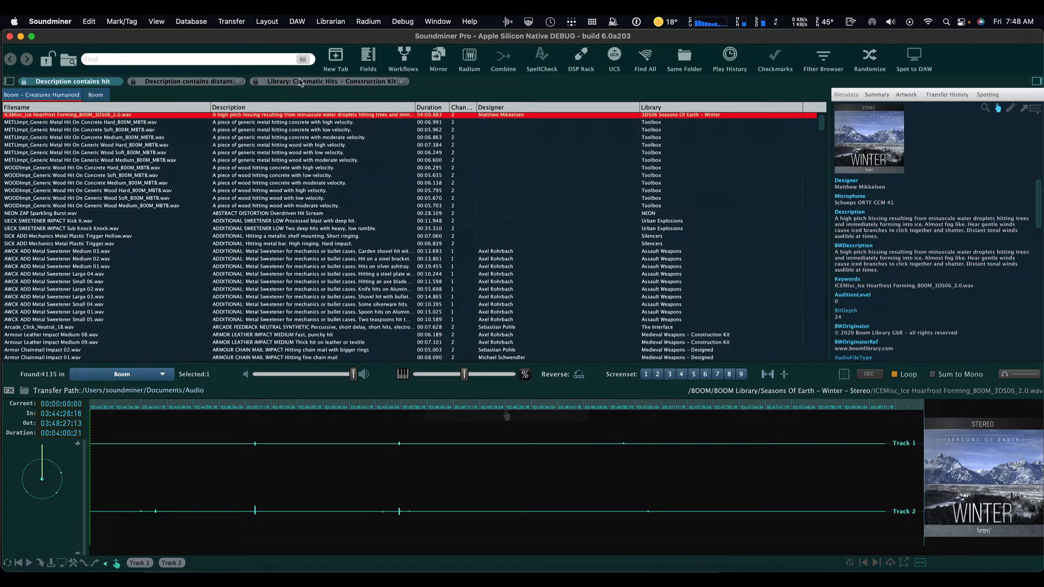
pyautogui.rightClick(328, 82)
pyautogui.click(344, 115)
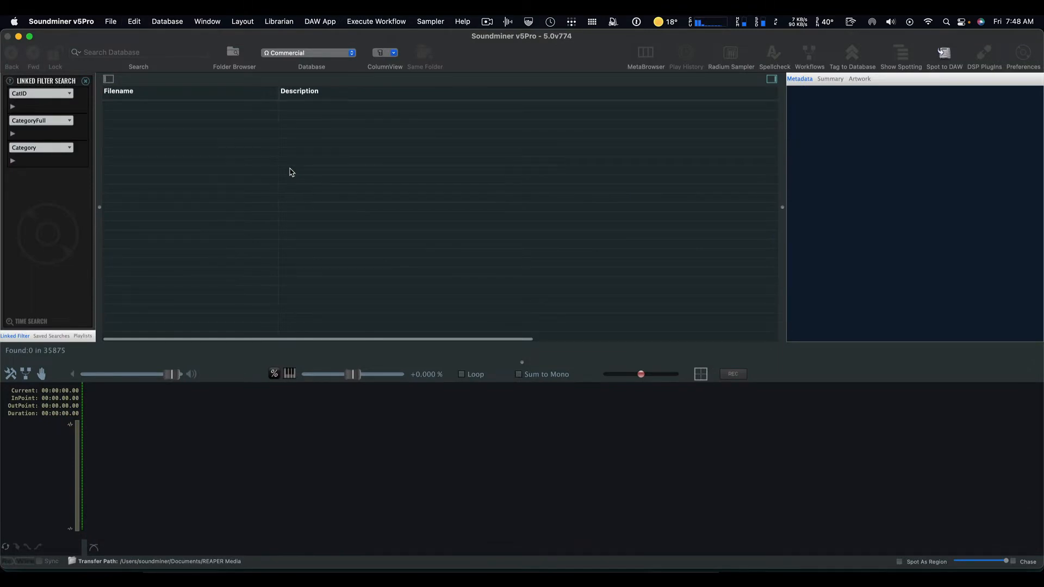
# - Switch to Soundminer v5Pro, list every sound in the Ω Commercial database, and select a Kosi forest lodge recording with heavy wind
pyautogui.click(151, 52)
pyautogui.press('Return')
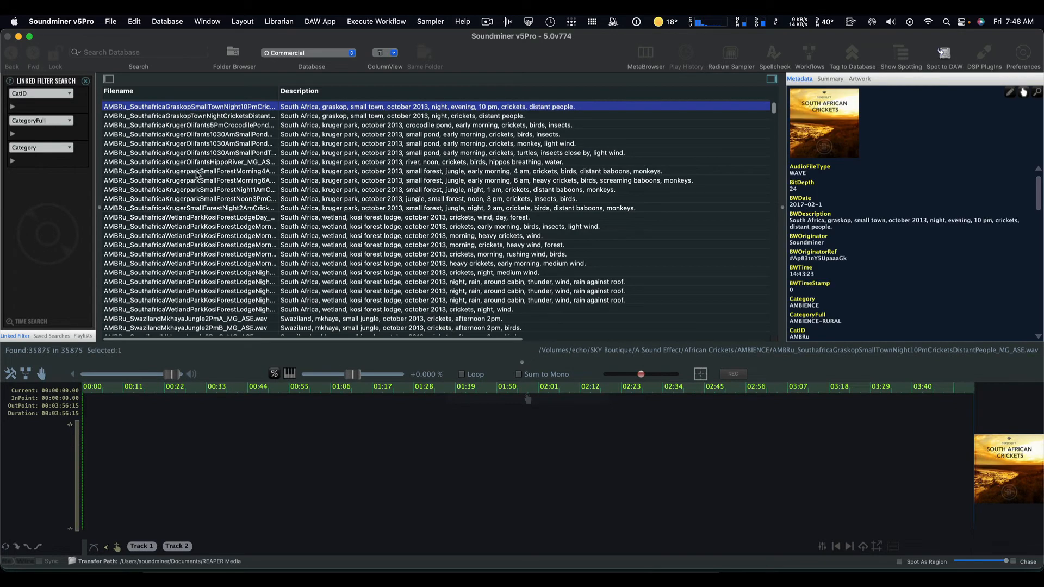
pyautogui.click(345, 245)
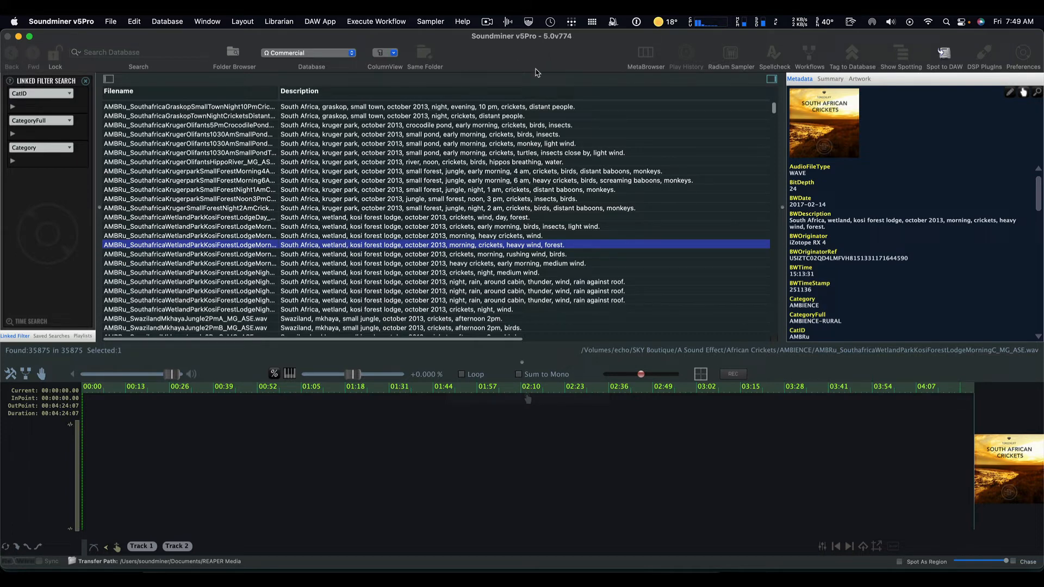
# - Search the Ω Commercial database for "dog" and browse down through the results
pyautogui.click(148, 50)
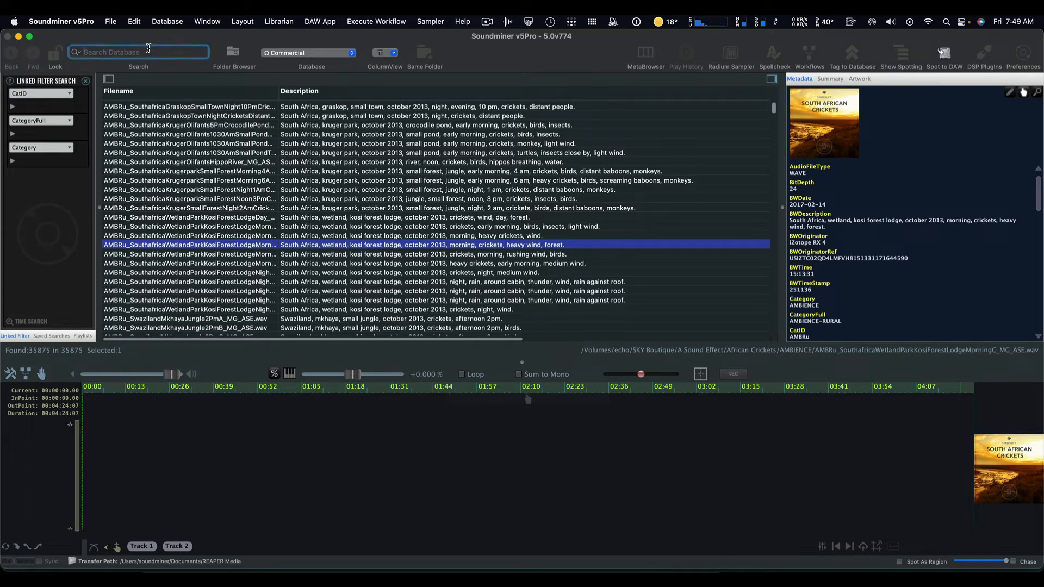
pyautogui.write('c')
pyautogui.write('og')
pyautogui.press('Return')
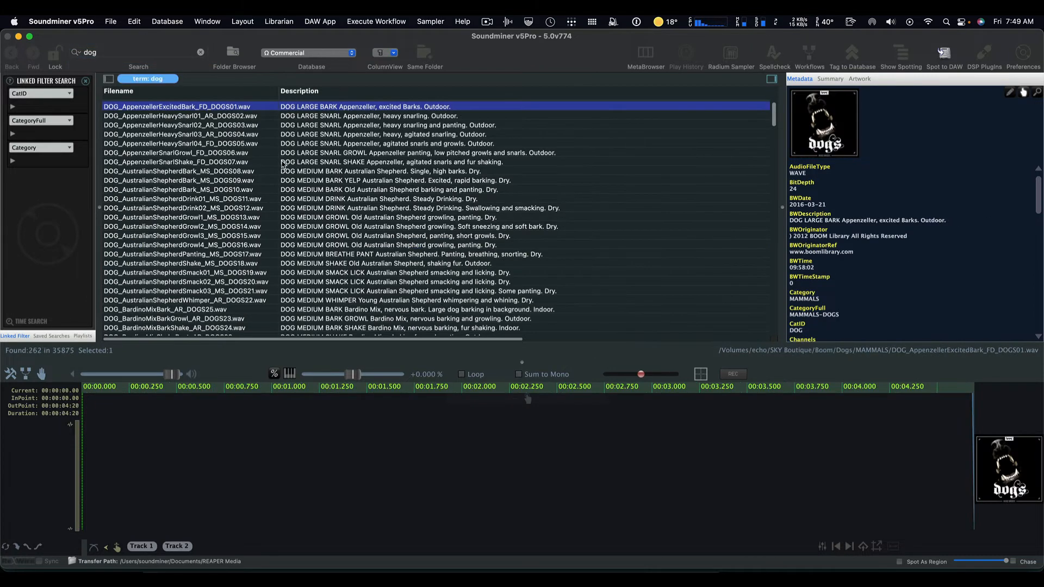
pyautogui.scroll(-2, 282, 172)
pyautogui.scroll(-3, 282, 173)
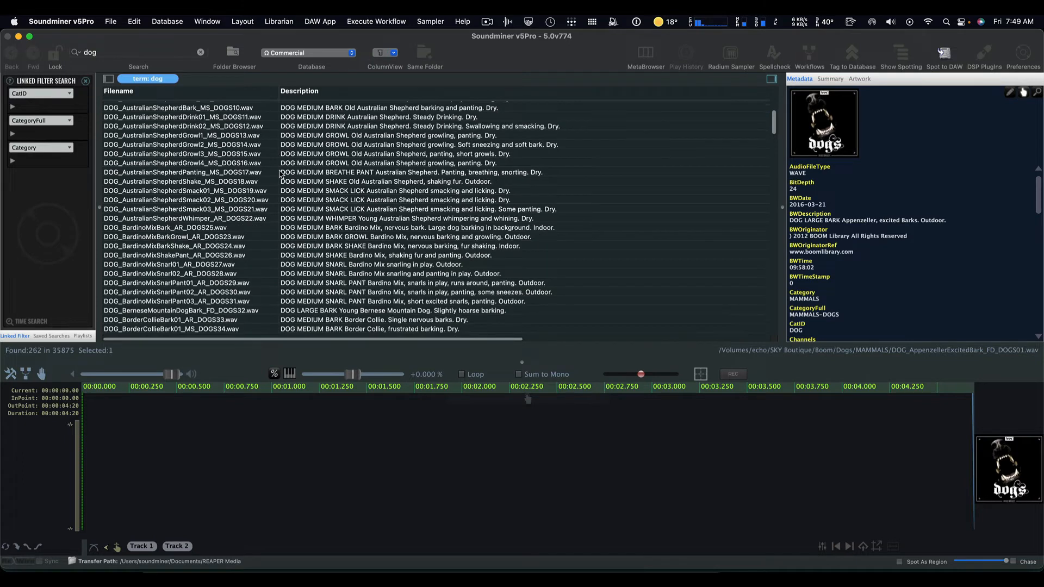
pyautogui.scroll(-10, 306, 201)
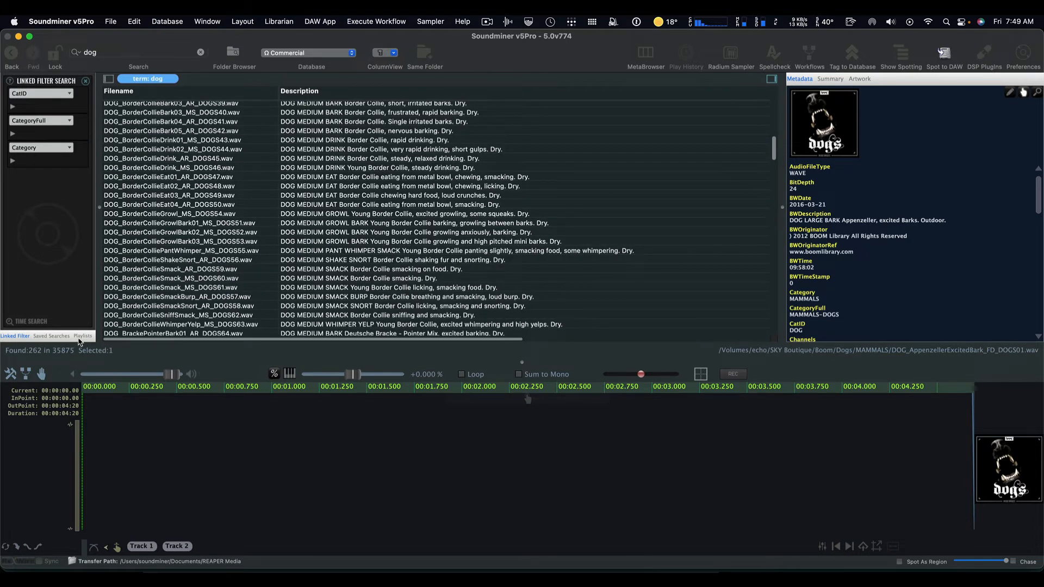
# - Turn on lazy-loading of server database content and rerun the "dog" search to check how the results scroll
pyautogui.click(11, 375)
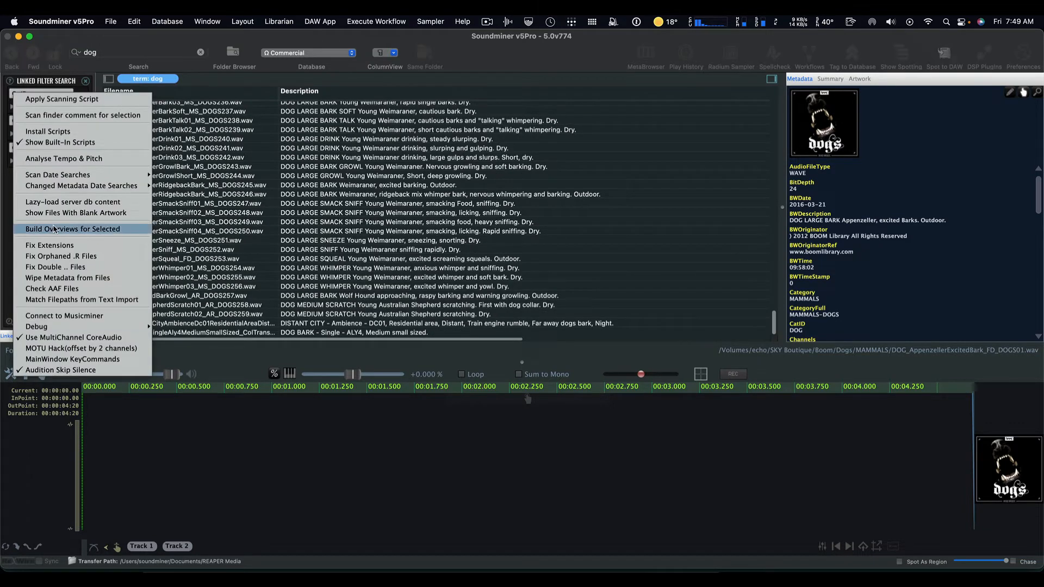
pyautogui.click(54, 203)
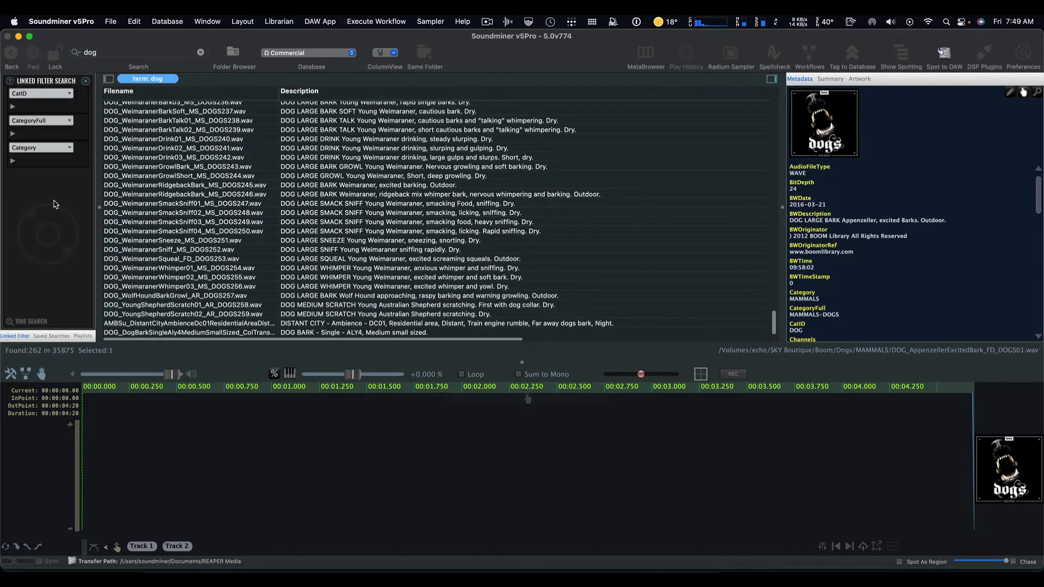
pyautogui.click(212, 194)
pyautogui.press('super+f')
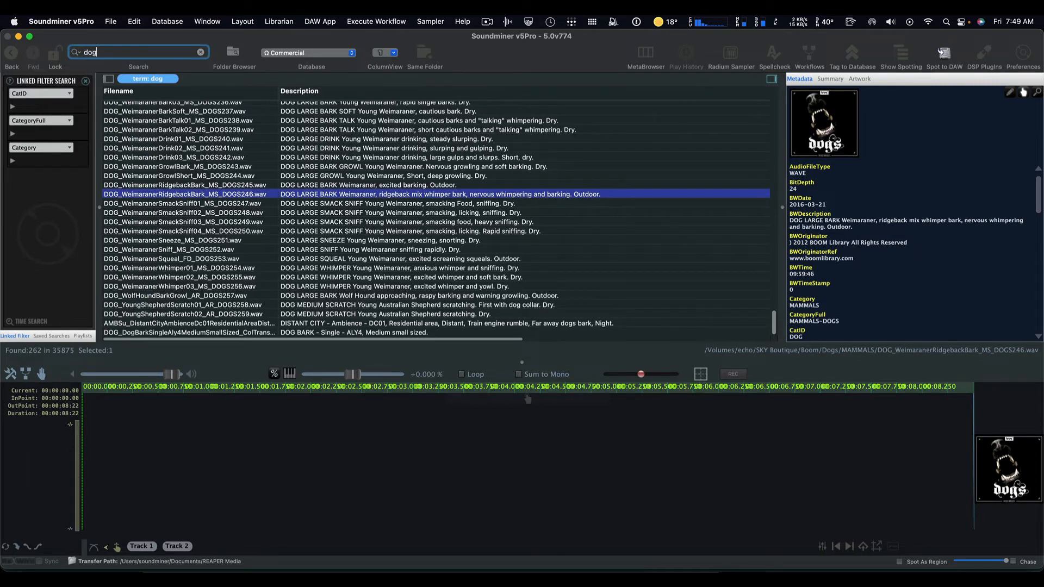
pyautogui.press('Return')
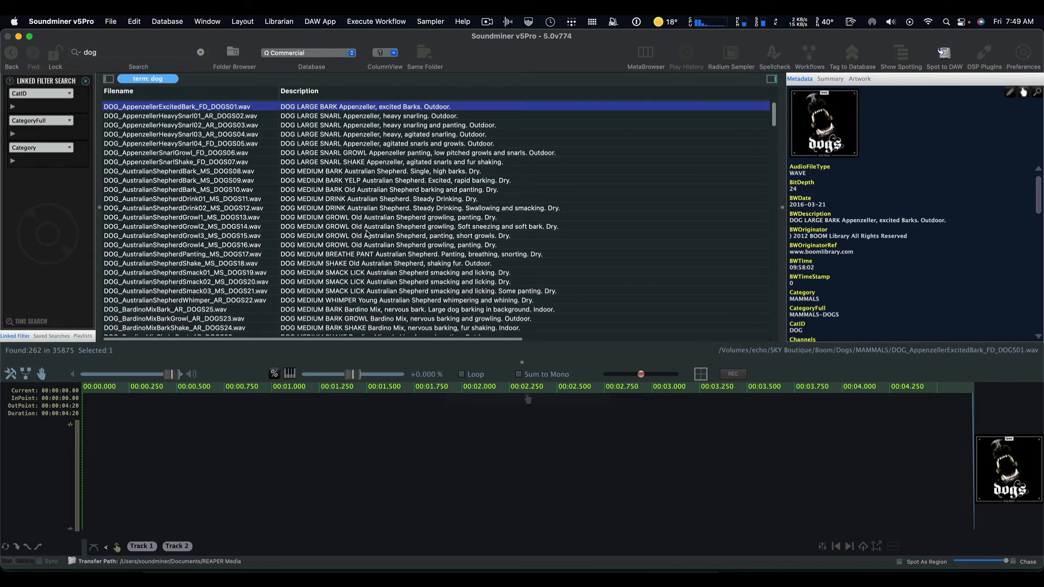
pyautogui.moveTo(775, 116); pyautogui.dragTo(787, 325)
pyautogui.scroll(10, 524, 161)
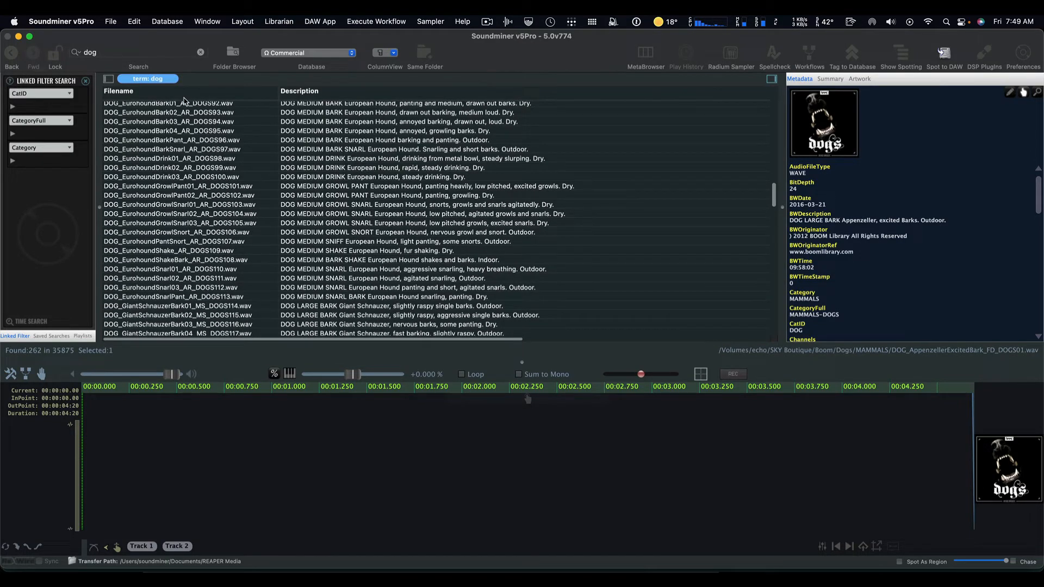
# - Search the Ω Commercial database for "a" and select the Audi A5 soft trunk opening sound deep in the results
pyautogui.press('super+f')
pyautogui.write('a')
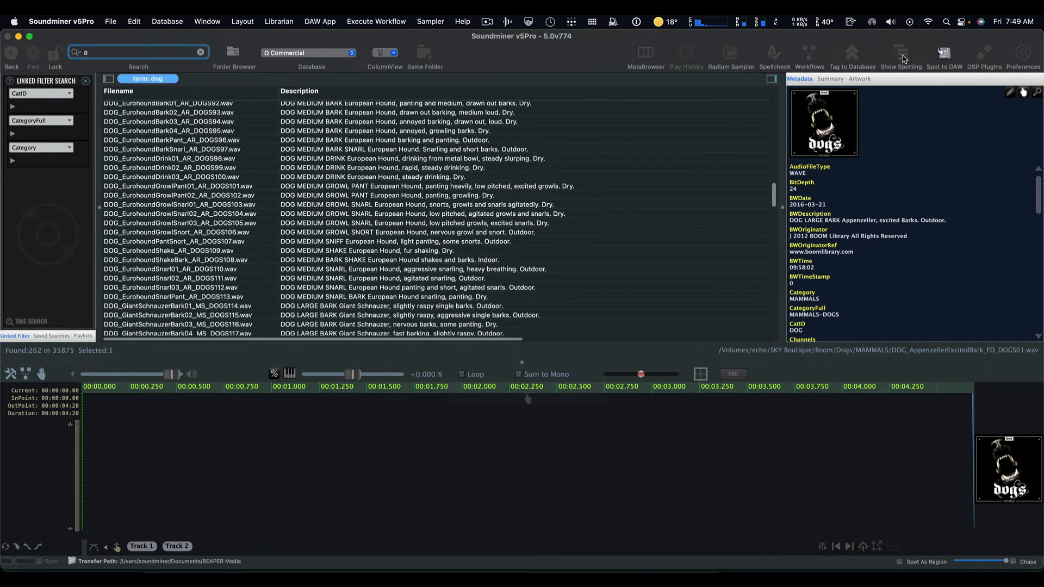
pyautogui.press('Return')
pyautogui.moveTo(776, 119); pyautogui.dragTo(789, 245)
pyautogui.scroll(5, 785, 258)
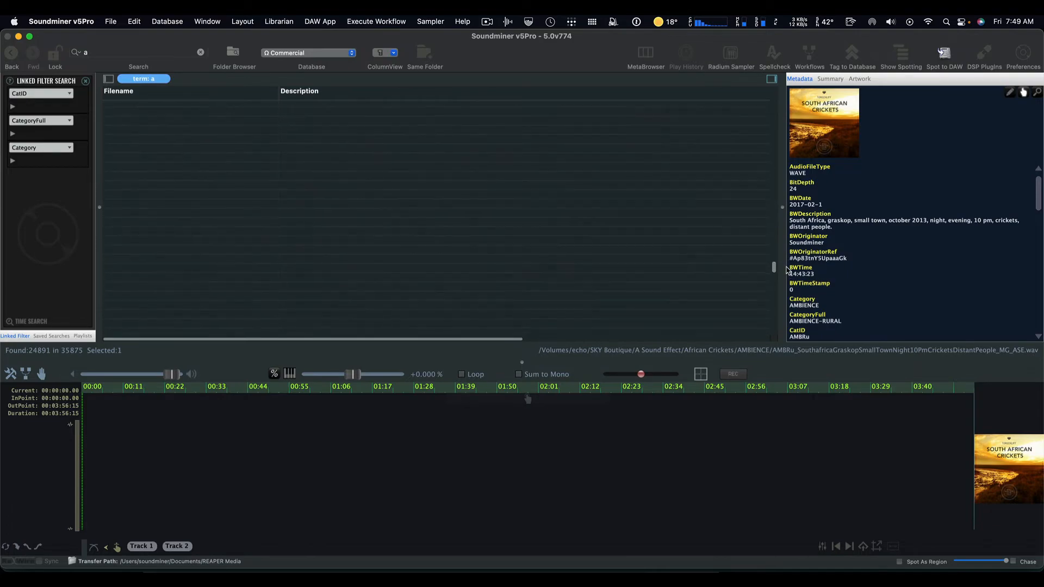
pyautogui.click(467, 207)
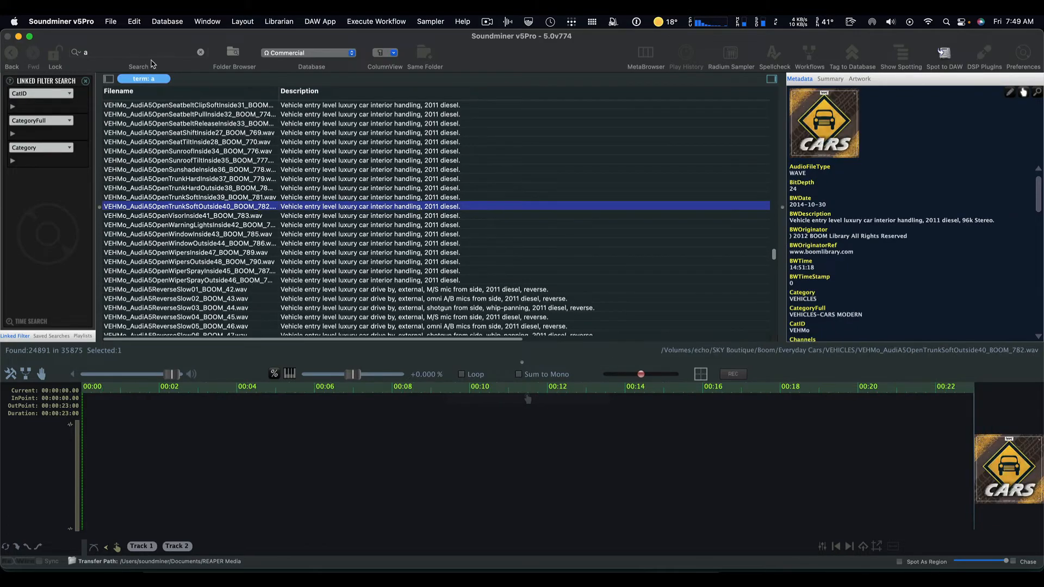
# - Switch to Soundminer Pro 6, suppress missing-file alerts until relaunch, and select REPT_GatorsSingleBellow13_HART.wav in the Neon tab
pyautogui.press('super+Tab')
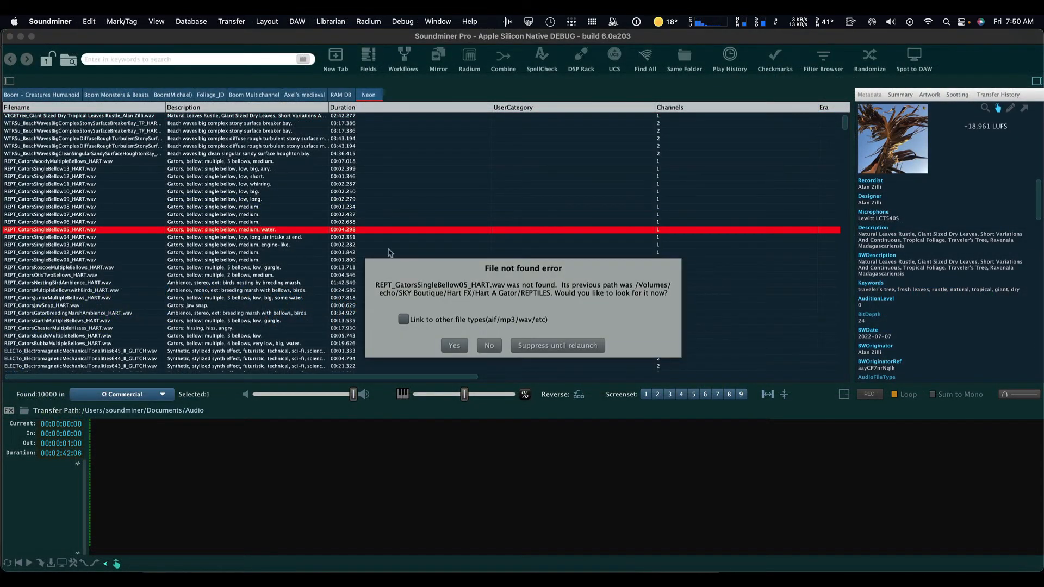
pyautogui.click(516, 346)
pyautogui.click(231, 170)
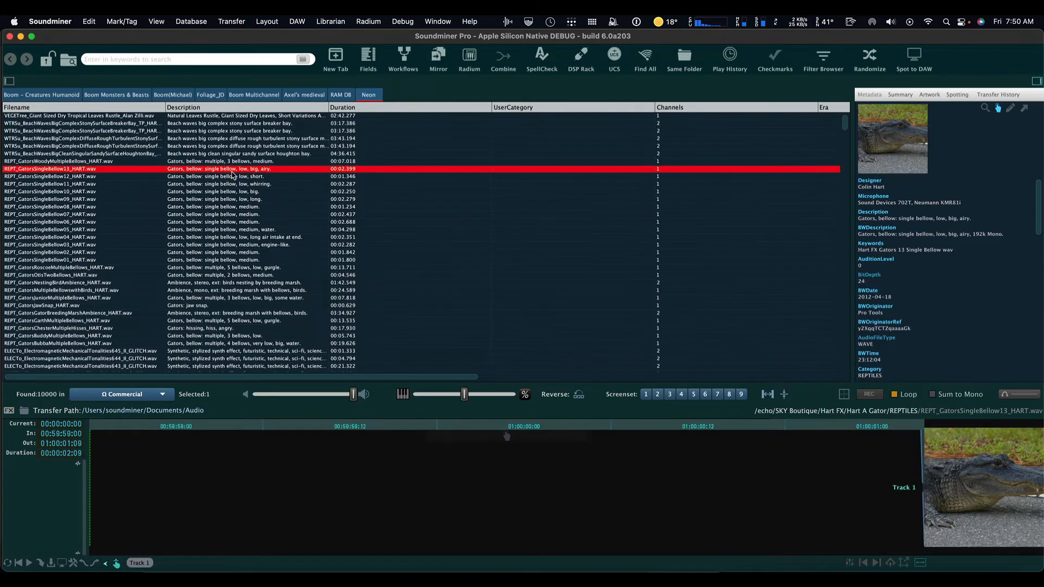
# - Search the Neon tab's Ω Commercial database for "dog" and check the end of the results list
pyautogui.write('dog')
pyautogui.press('Return')
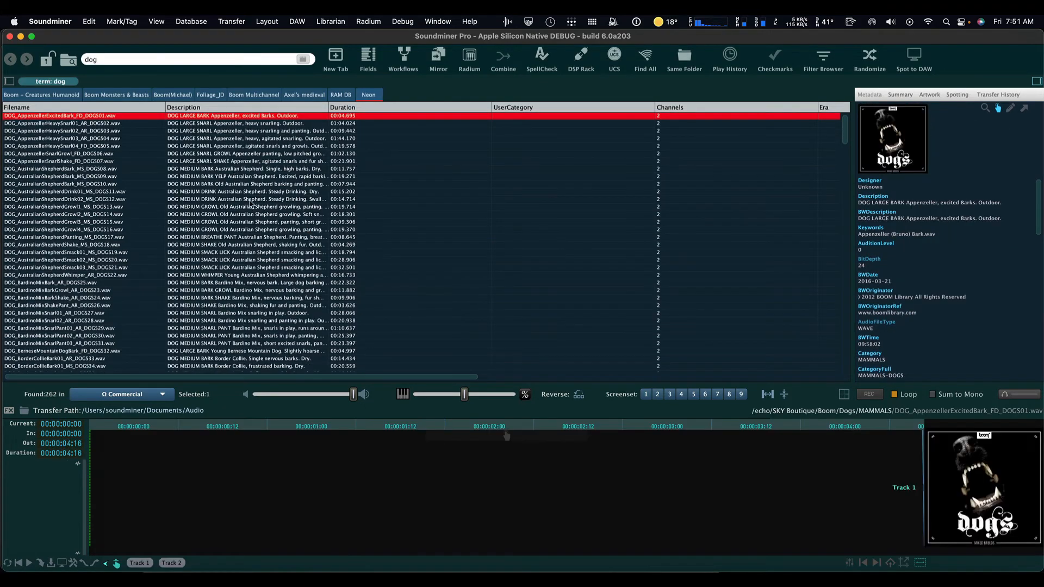
pyautogui.scroll(-20, 250, 204)
# - Search the Neon tab for "a" and browse the results before returning to the start of the list
pyautogui.press('super+a')
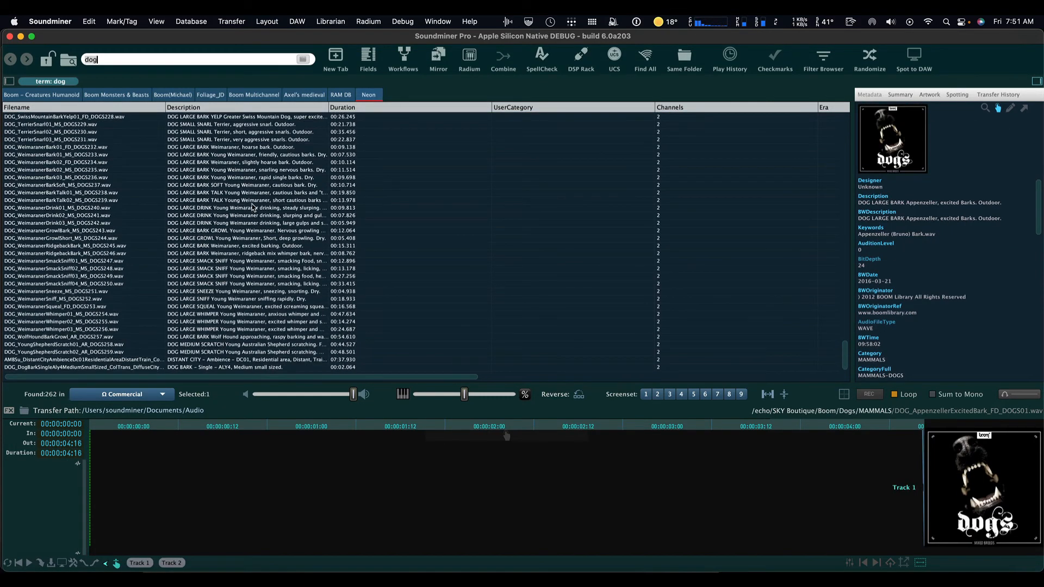
pyautogui.write('a')
pyautogui.press('Return')
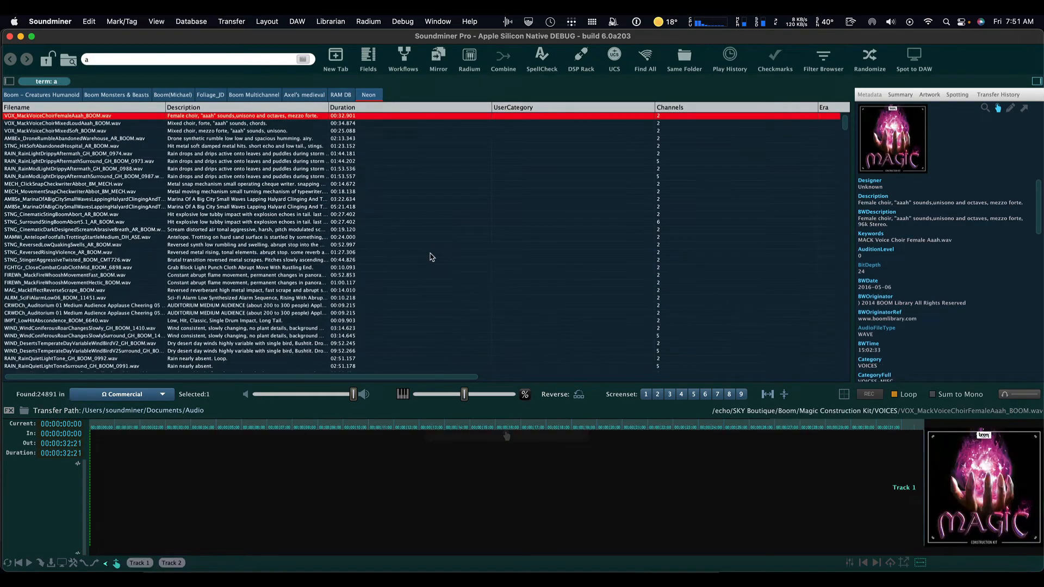
pyautogui.scroll(-15, 429, 256)
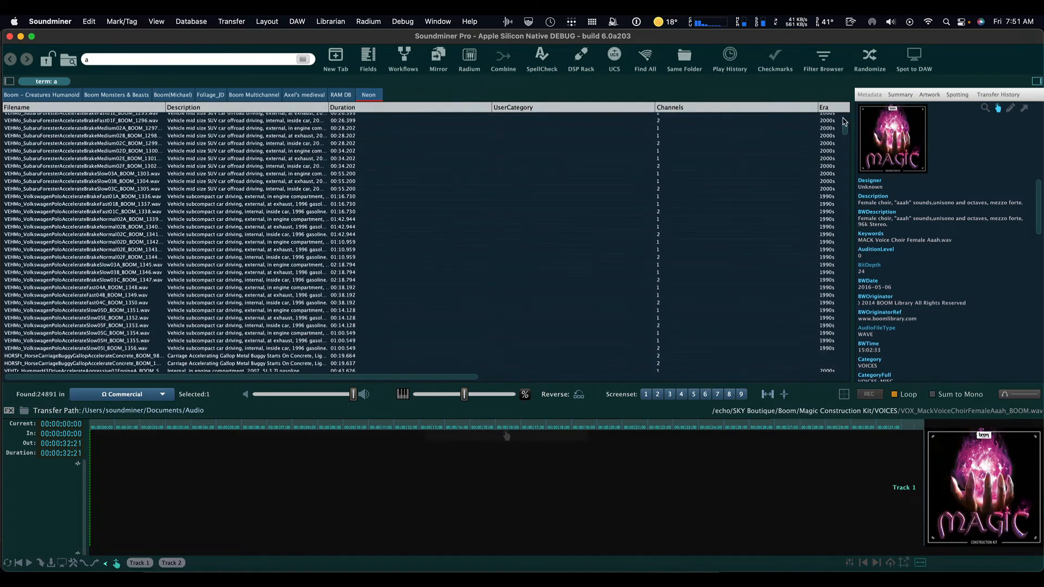
pyautogui.moveTo(844, 127)
pyautogui.mouseDown()
pyautogui.moveTo(847, 388)
pyautogui.moveTo(852, 240)
pyautogui.moveTo(831, 113)
pyautogui.mouseUp()
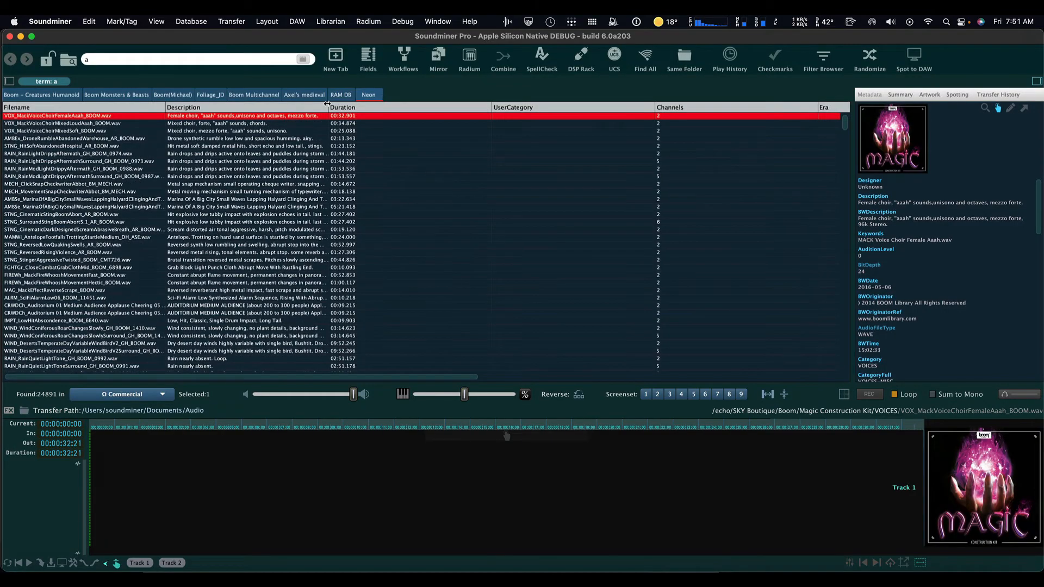
# - Widen the Description column in the Neon tab's results and switch to the Boom Multichannel tab
pyautogui.moveTo(328, 107); pyautogui.dragTo(493, 109)
pyautogui.click(330, 260)
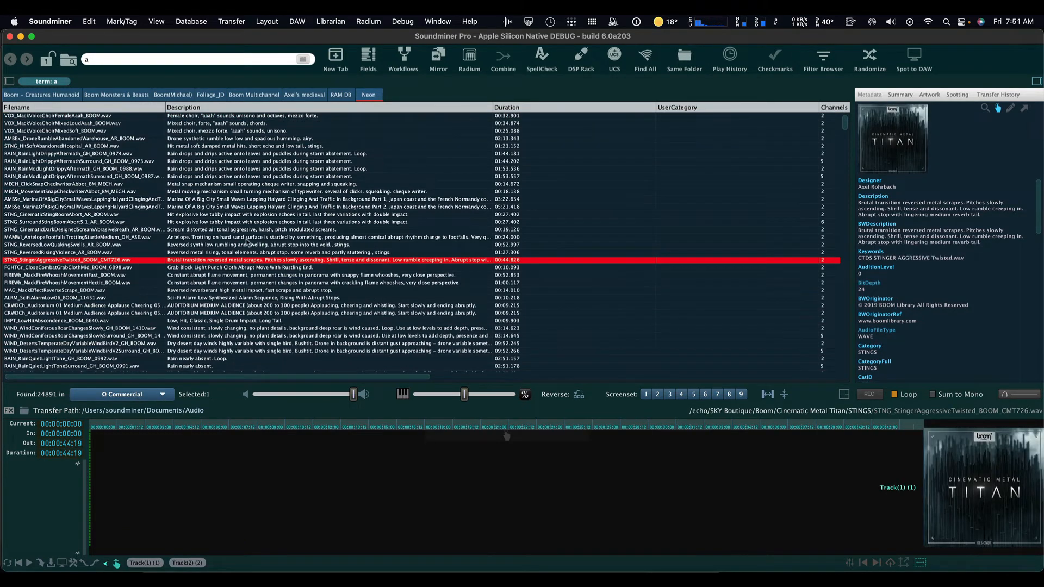
pyautogui.click(270, 96)
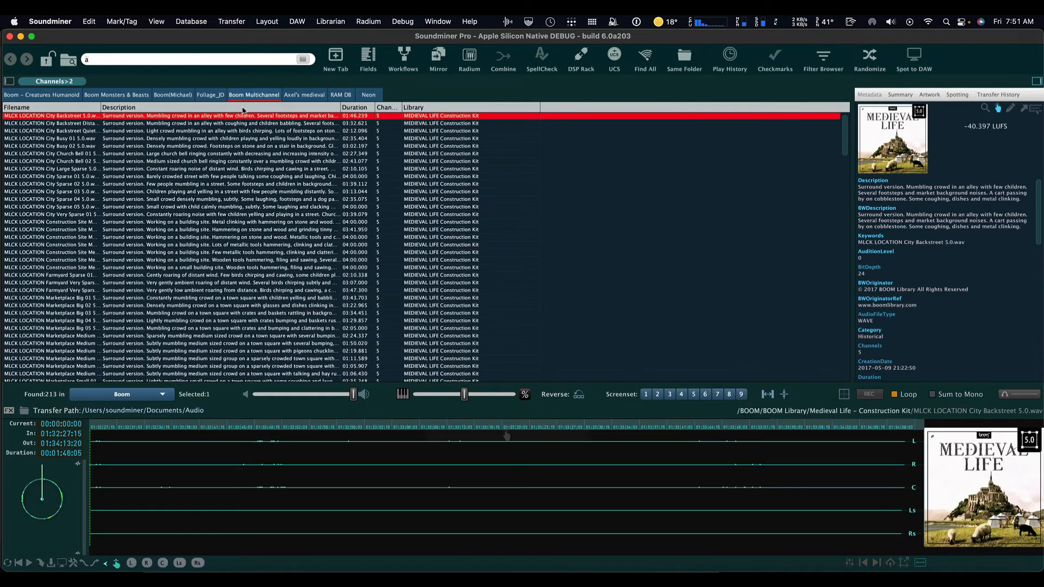
# - Set tabs to restore automatically on server connection and select FGHTGr_CloseCombatGrabClothMid_BOOM_6898.wav in the Neon tab
pyautogui.click(370, 95)
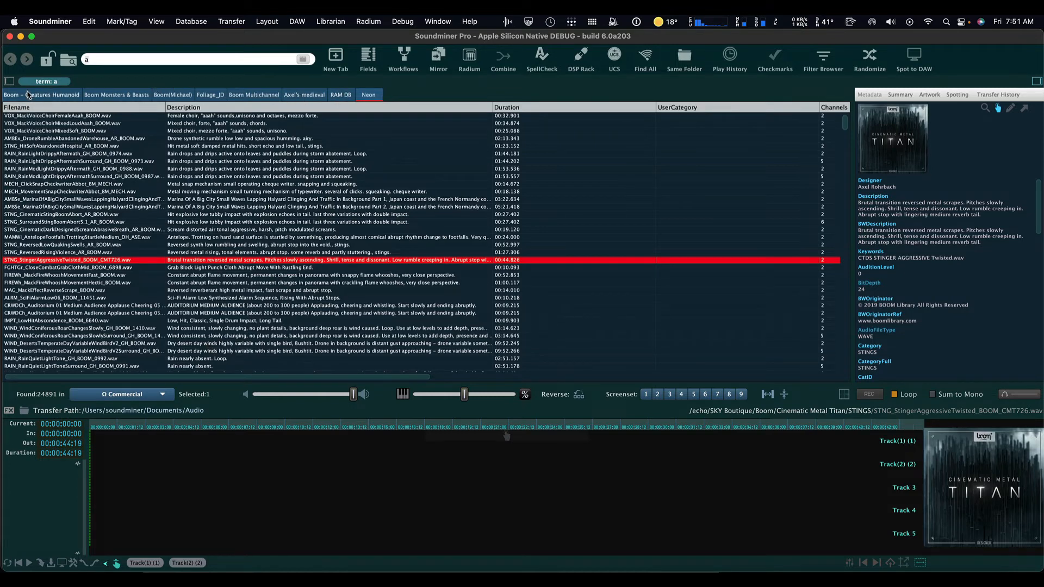
pyautogui.click(266, 19)
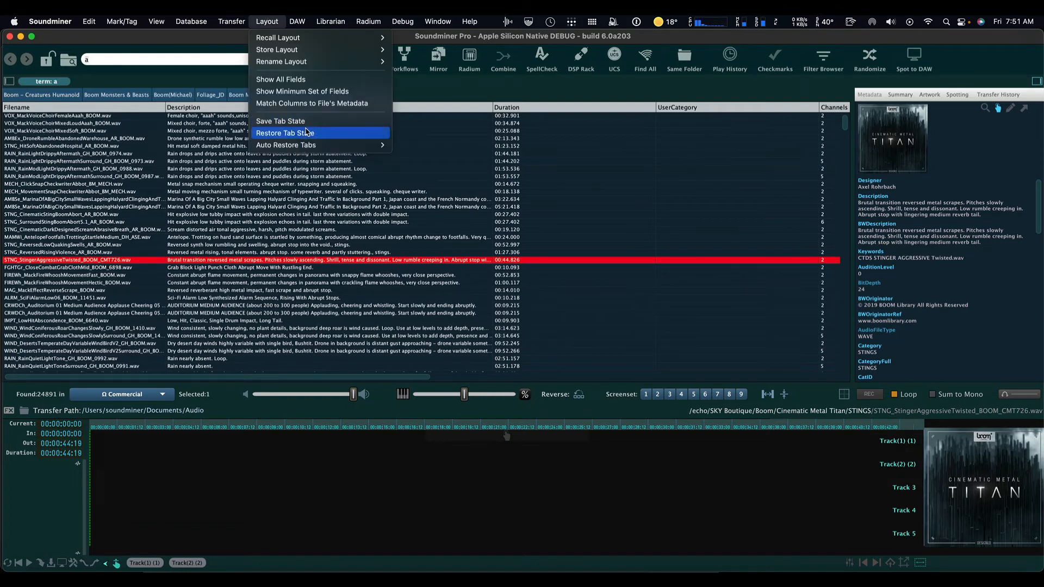
pyautogui.moveTo(303, 146)
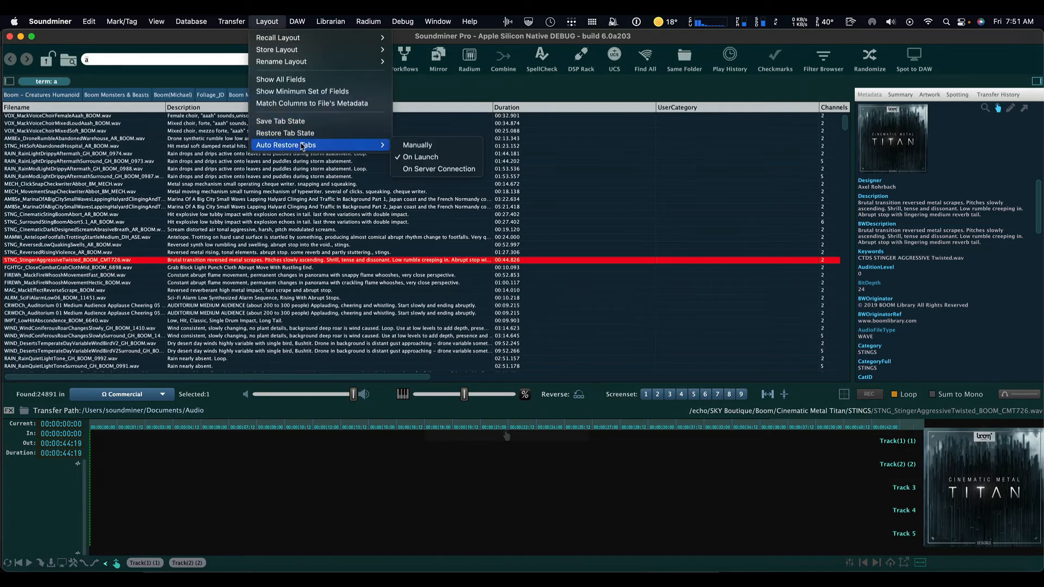
pyautogui.click(466, 171)
pyautogui.press('Down')
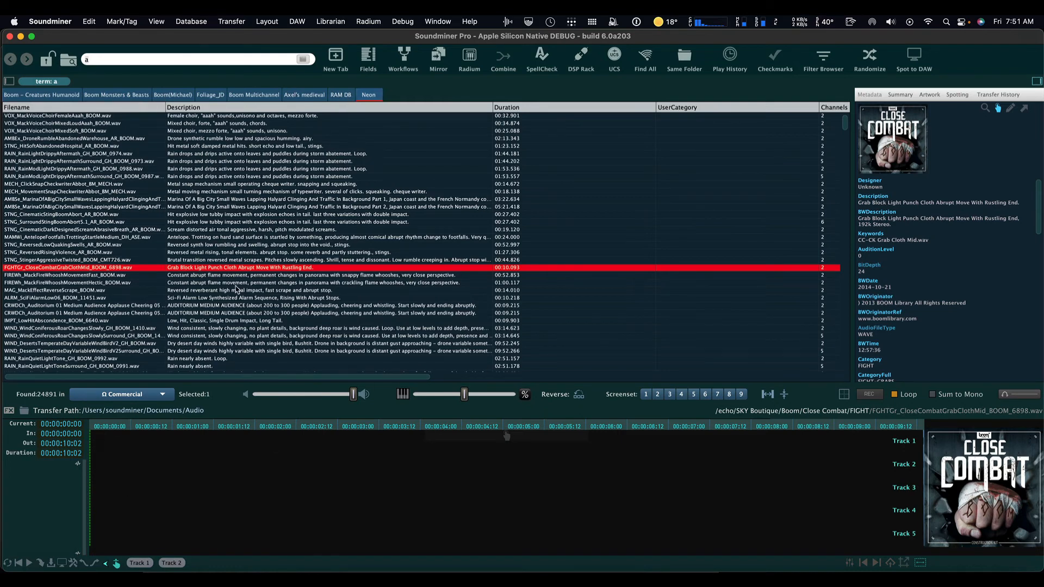
# - Compare the Boom Monsters & Beasts tab with the designer tab beside it, return to it, and turn off Search Tabs mode
pyautogui.click(120, 395)
pyautogui.click(117, 412)
pyautogui.click(114, 94)
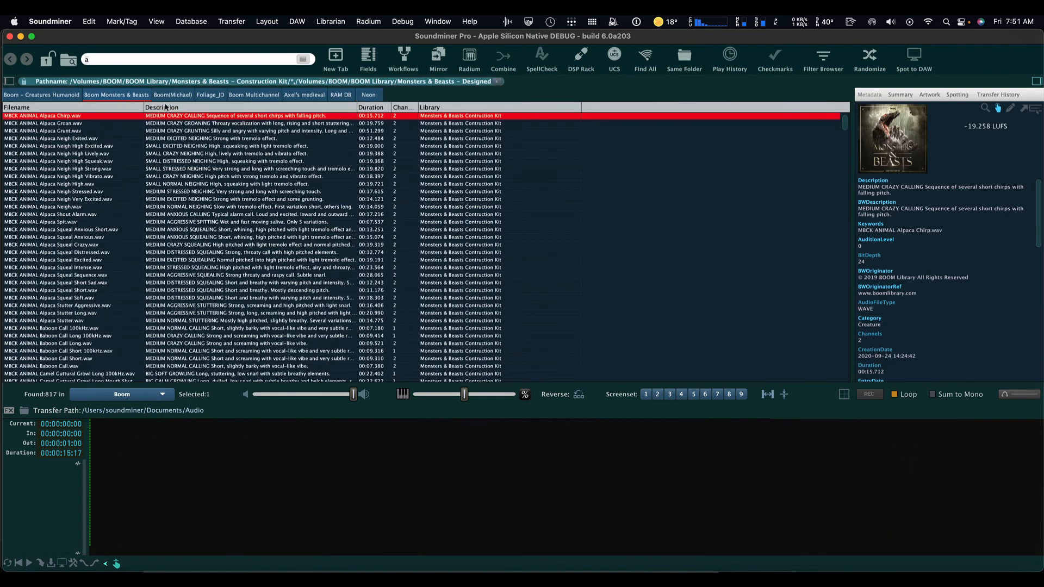
pyautogui.click(173, 95)
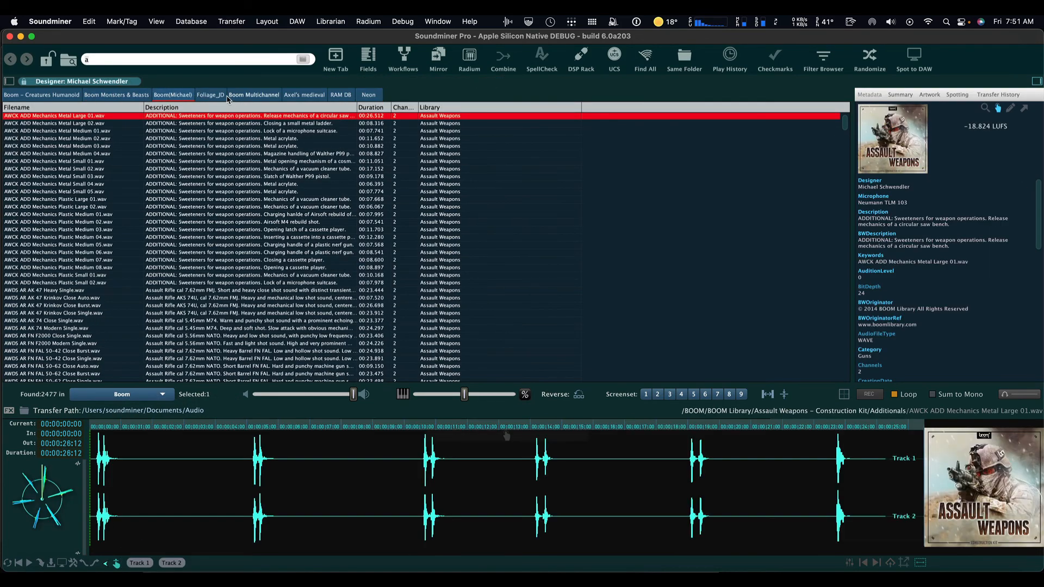
pyautogui.click(124, 94)
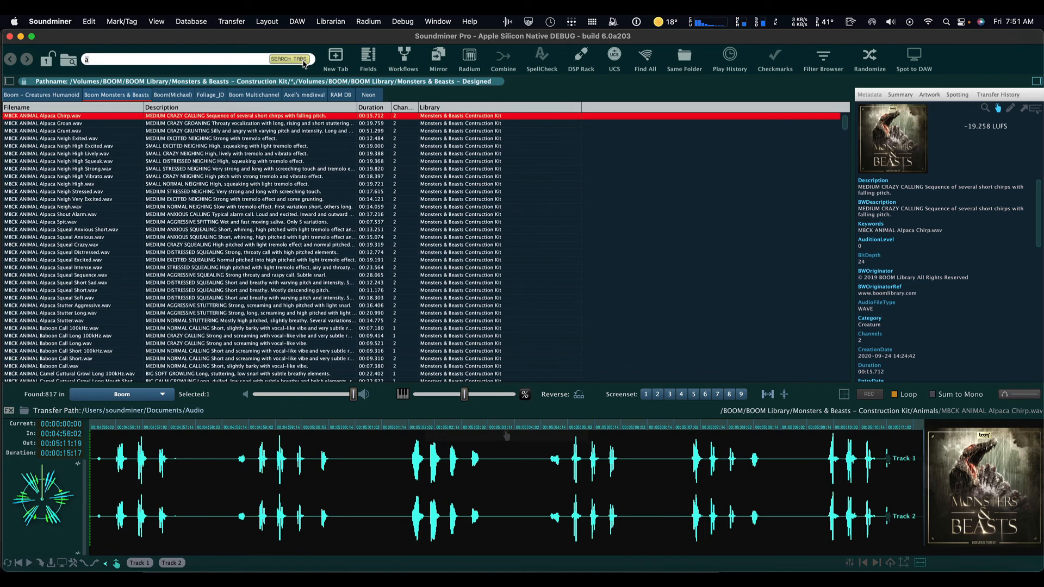
pyautogui.click(303, 60)
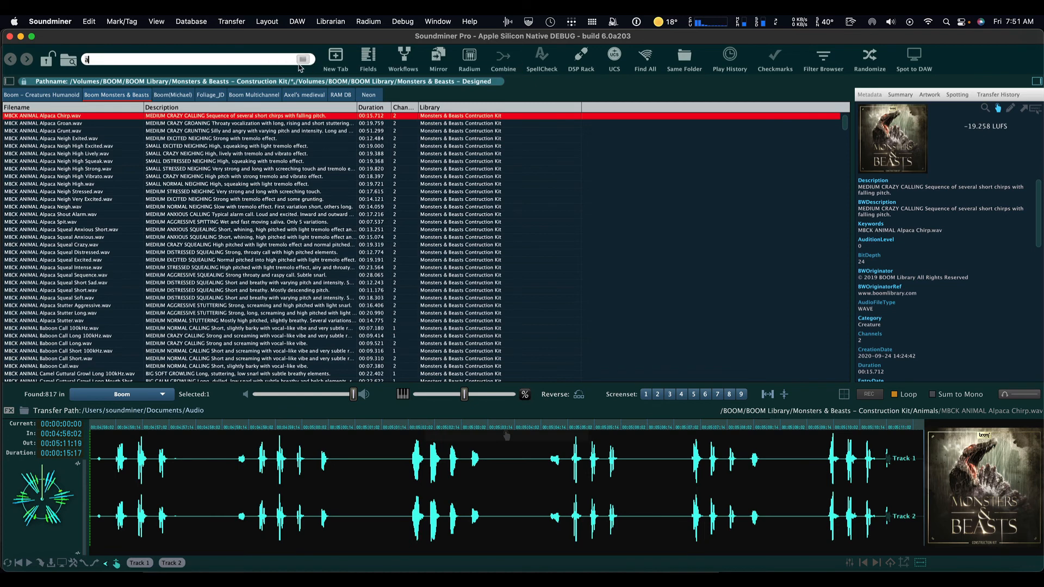